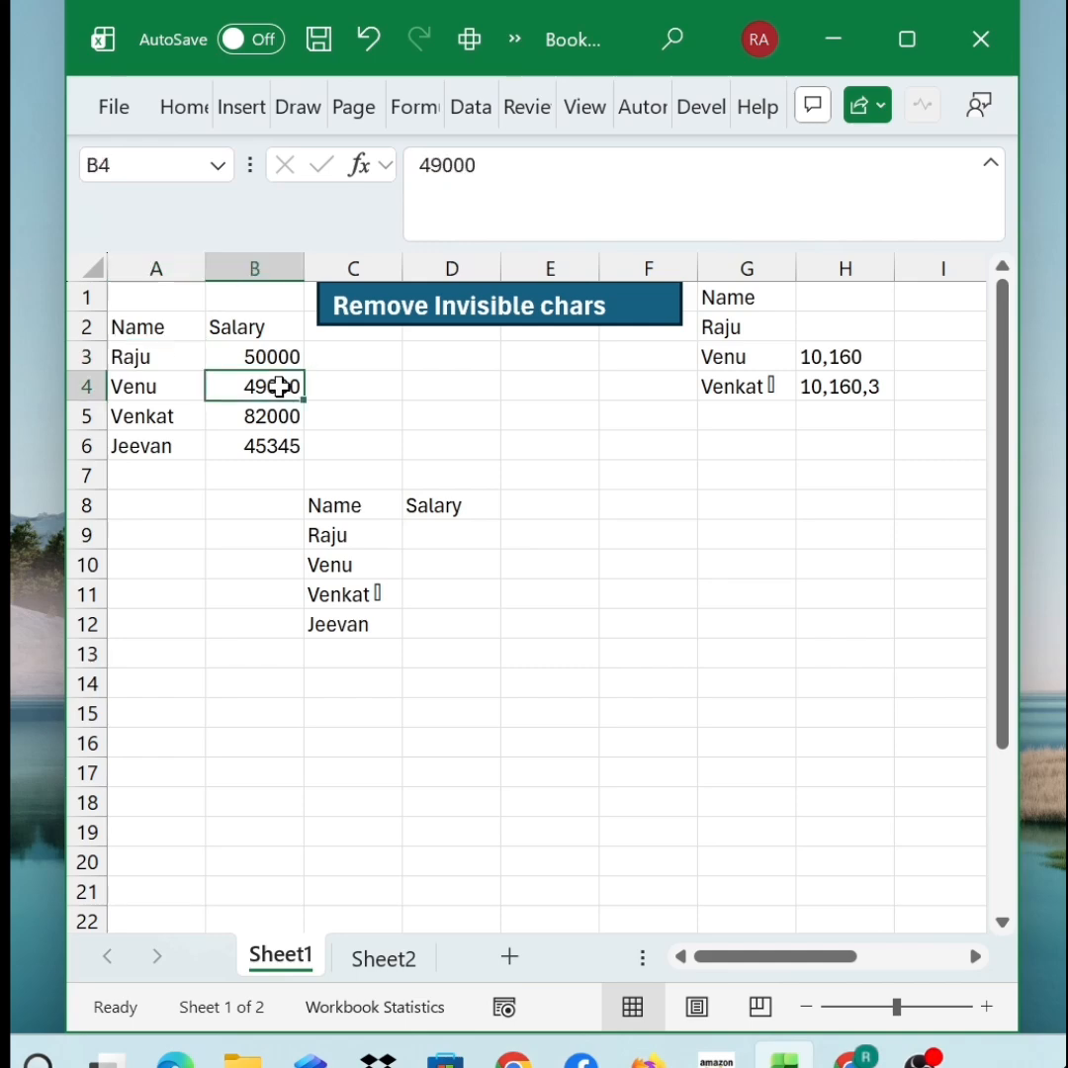
Step: Start an XLOOKUP formula in D9 with C9 as the lookup value and $A$3:$A$6 as the lookup array
{"action": "left_click", "coordinate": [426, 540]}
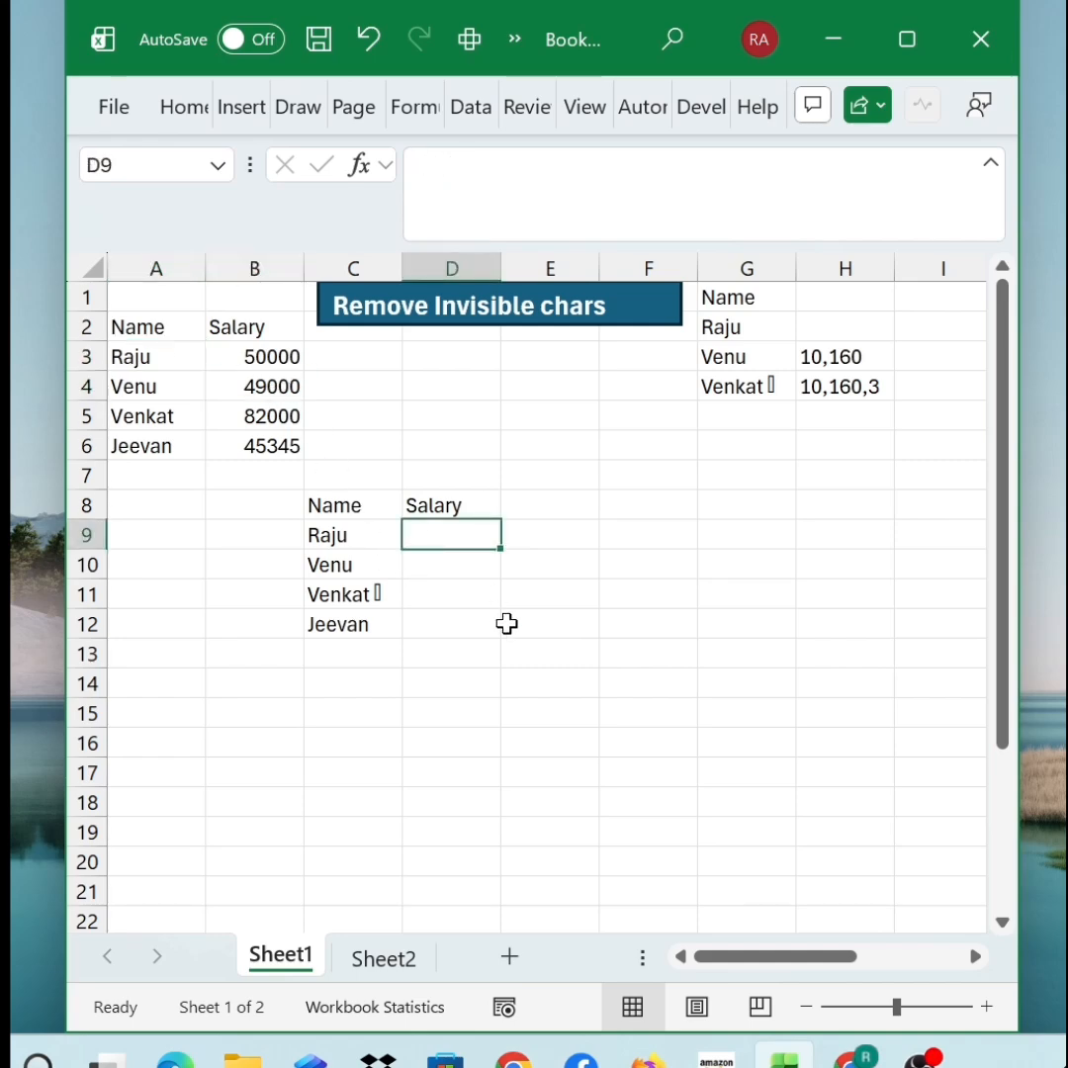
{"action": "type", "text": "=xl"}
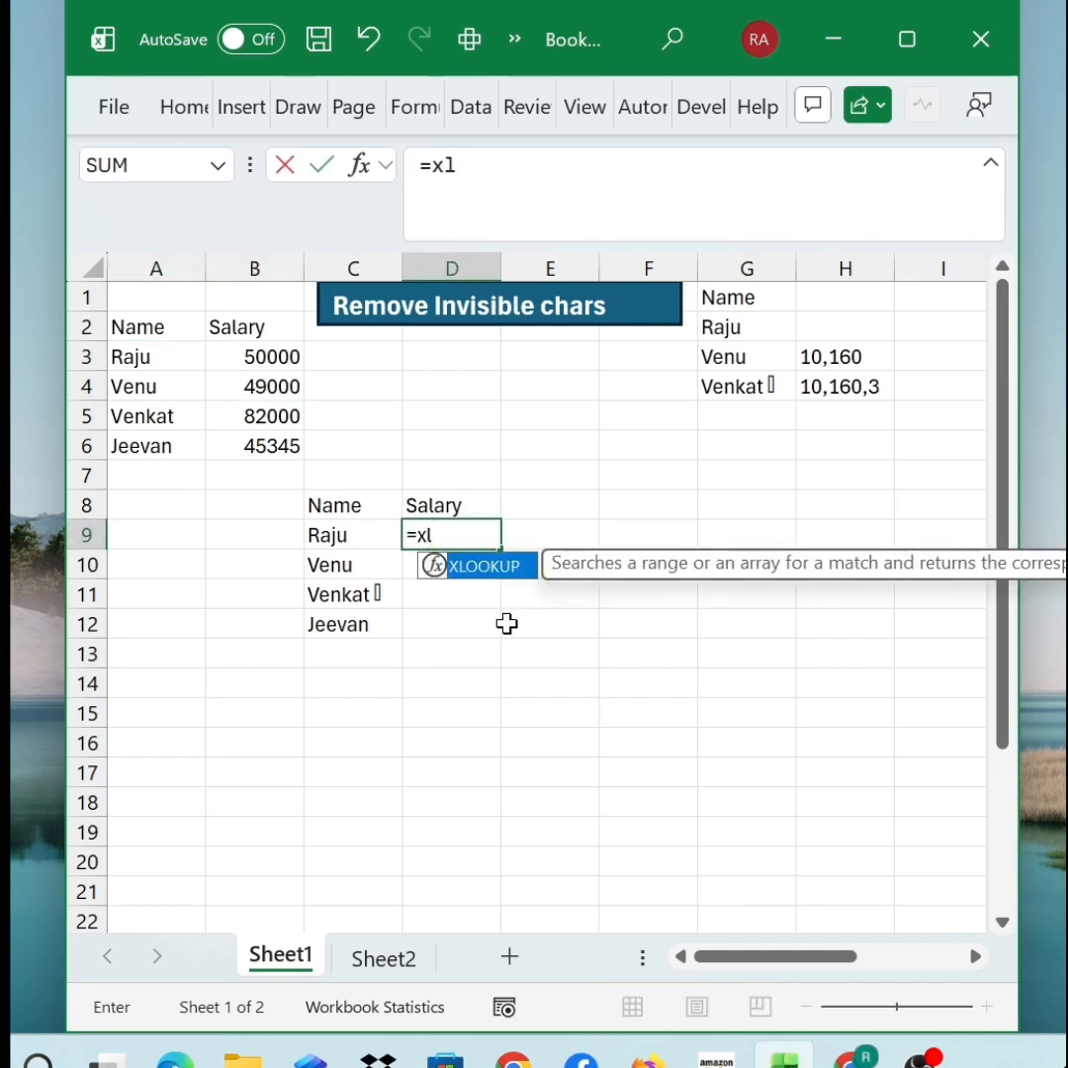
{"action": "type", "text": "ookup("}
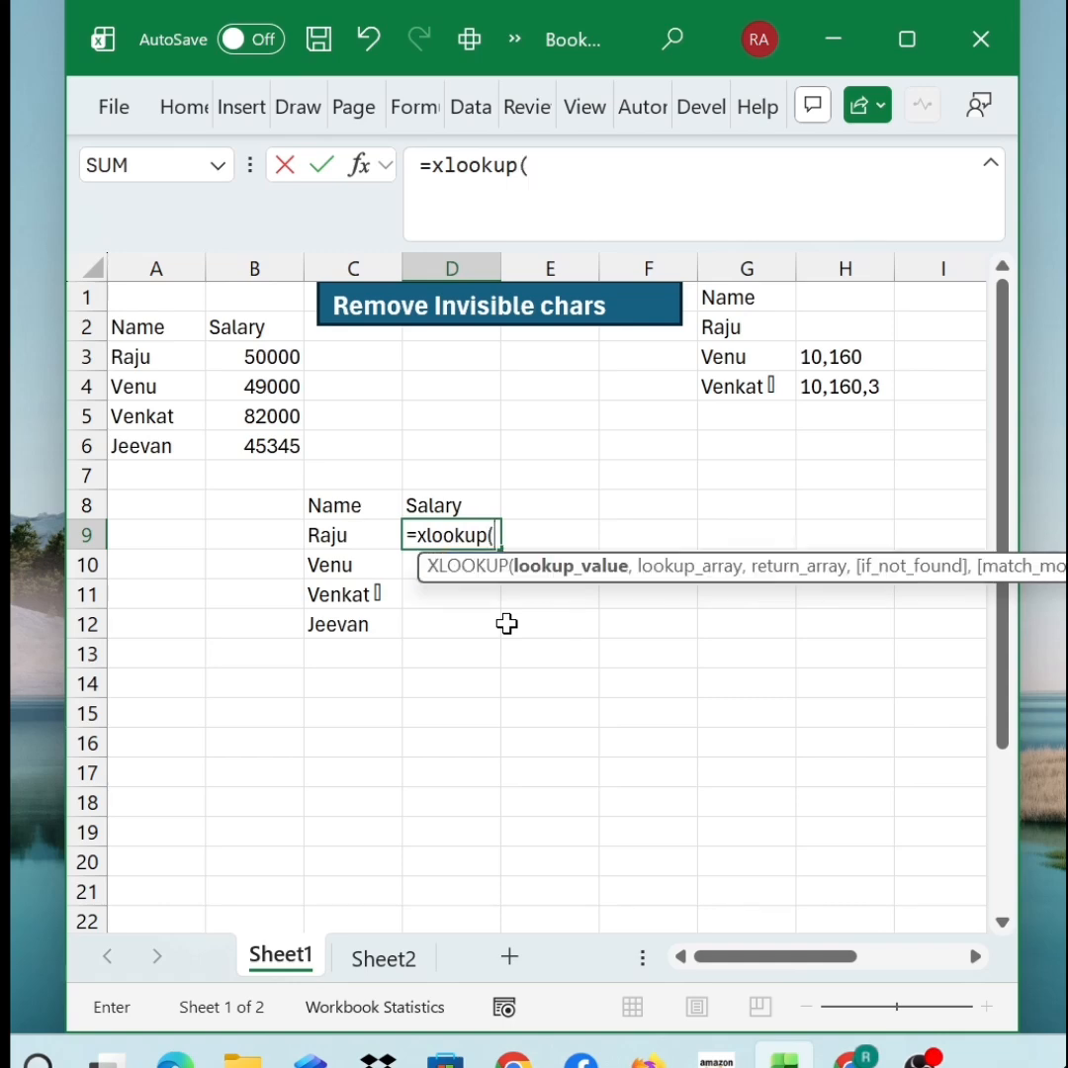
{"action": "key", "text": "Left"}
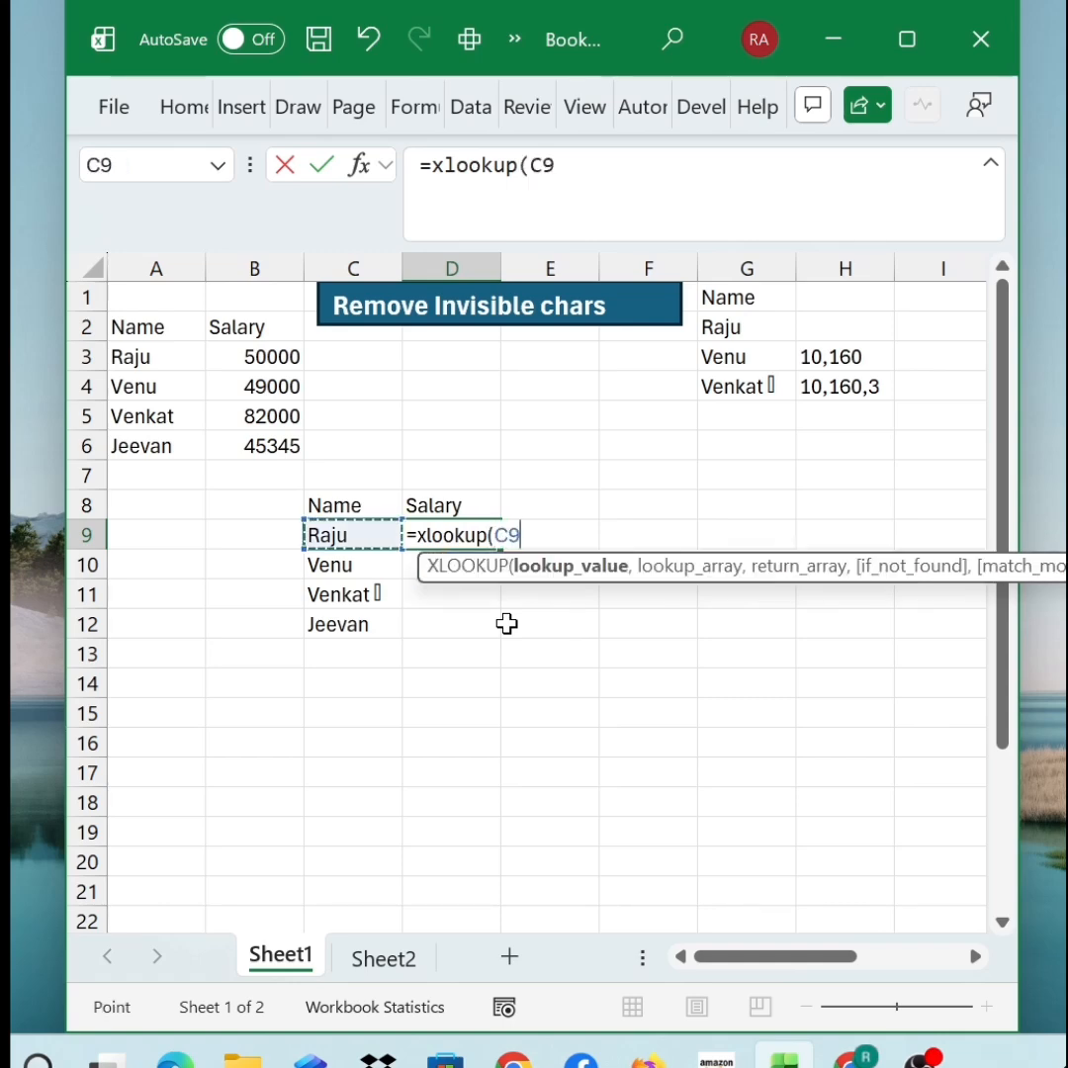
{"action": "type", "text": ","}
{"action": "key", "text": "Left"}
{"action": "key", "text": "Left"}
{"action": "key", "text": "Left"}
{"action": "key", "text": "Up"}
{"action": "key", "text": "Up"}
{"action": "key", "text": "Up"}
{"action": "key", "text": "Up"}
{"action": "key", "text": "Up"}
{"action": "key", "text": "Up"}
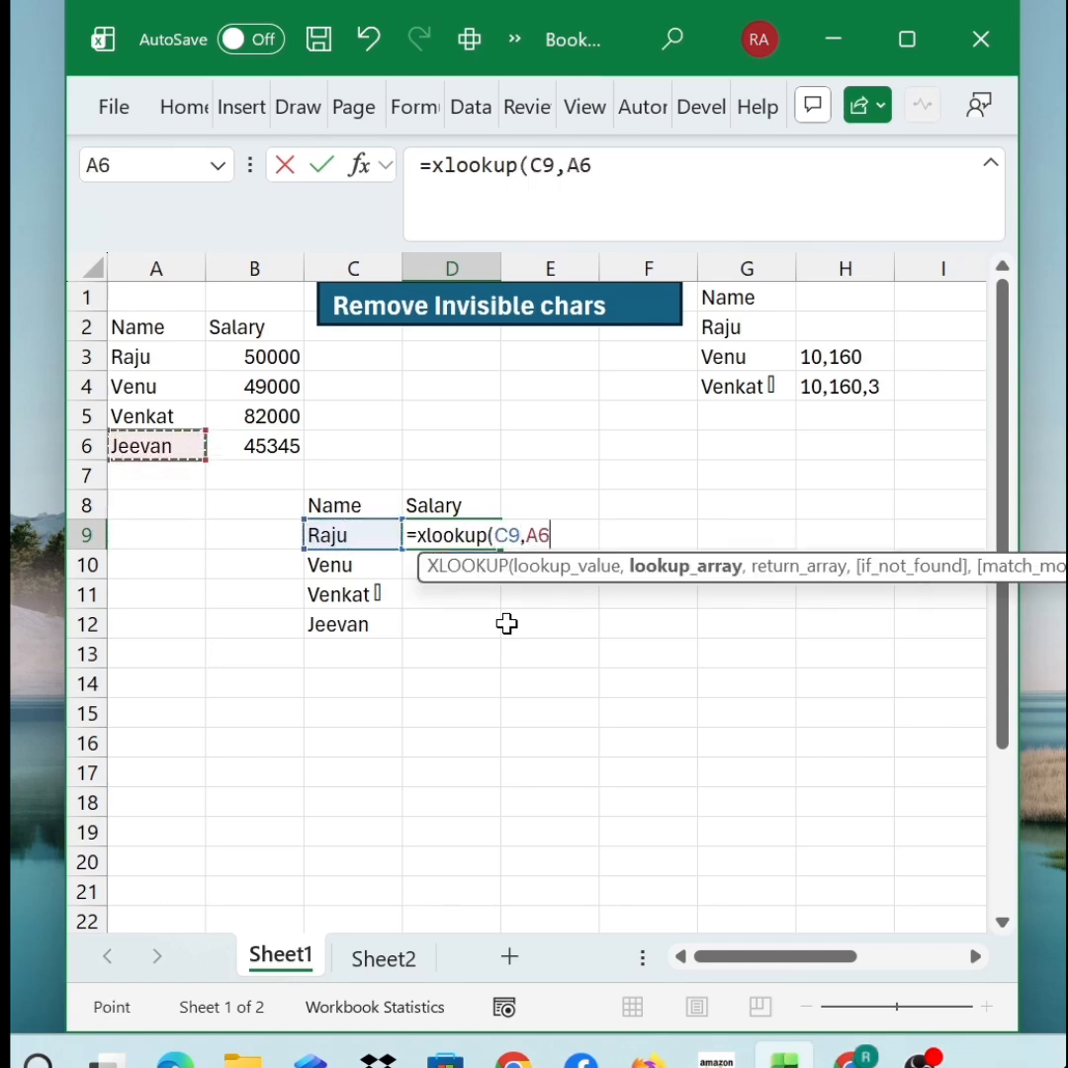
{"action": "key", "text": "shift+Down"}
{"action": "key", "text": "shift+Down"}
{"action": "key", "text": "shift+Down"}
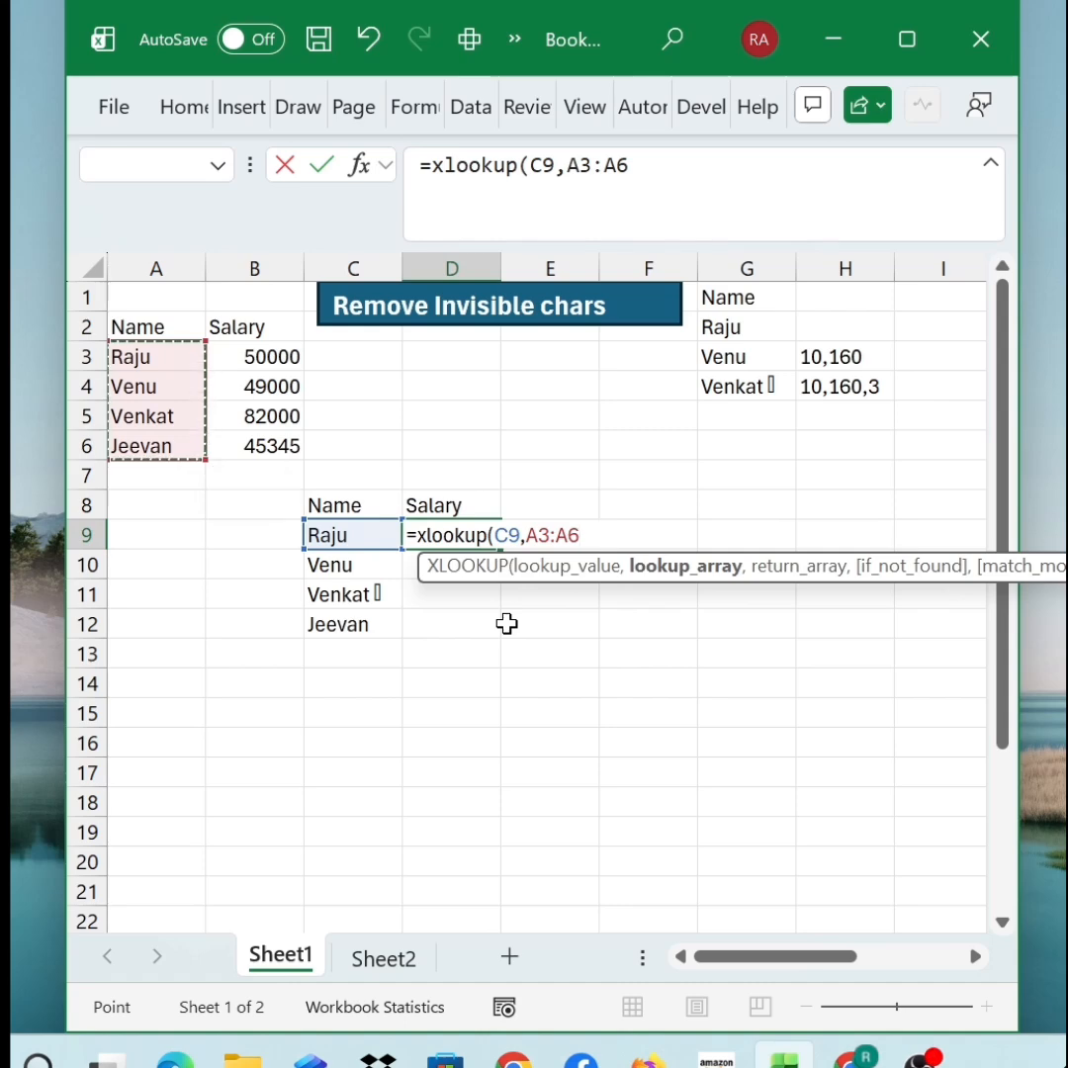
{"action": "key", "text": "F4"}
Step: Complete the XLOOKUP formula in D9 with the absolute range $B$3:$B$6 as the return array
{"action": "type", "text": ","}
{"action": "key", "text": "Left"}
{"action": "key", "text": "Left"}
{"action": "key", "text": "Left"}
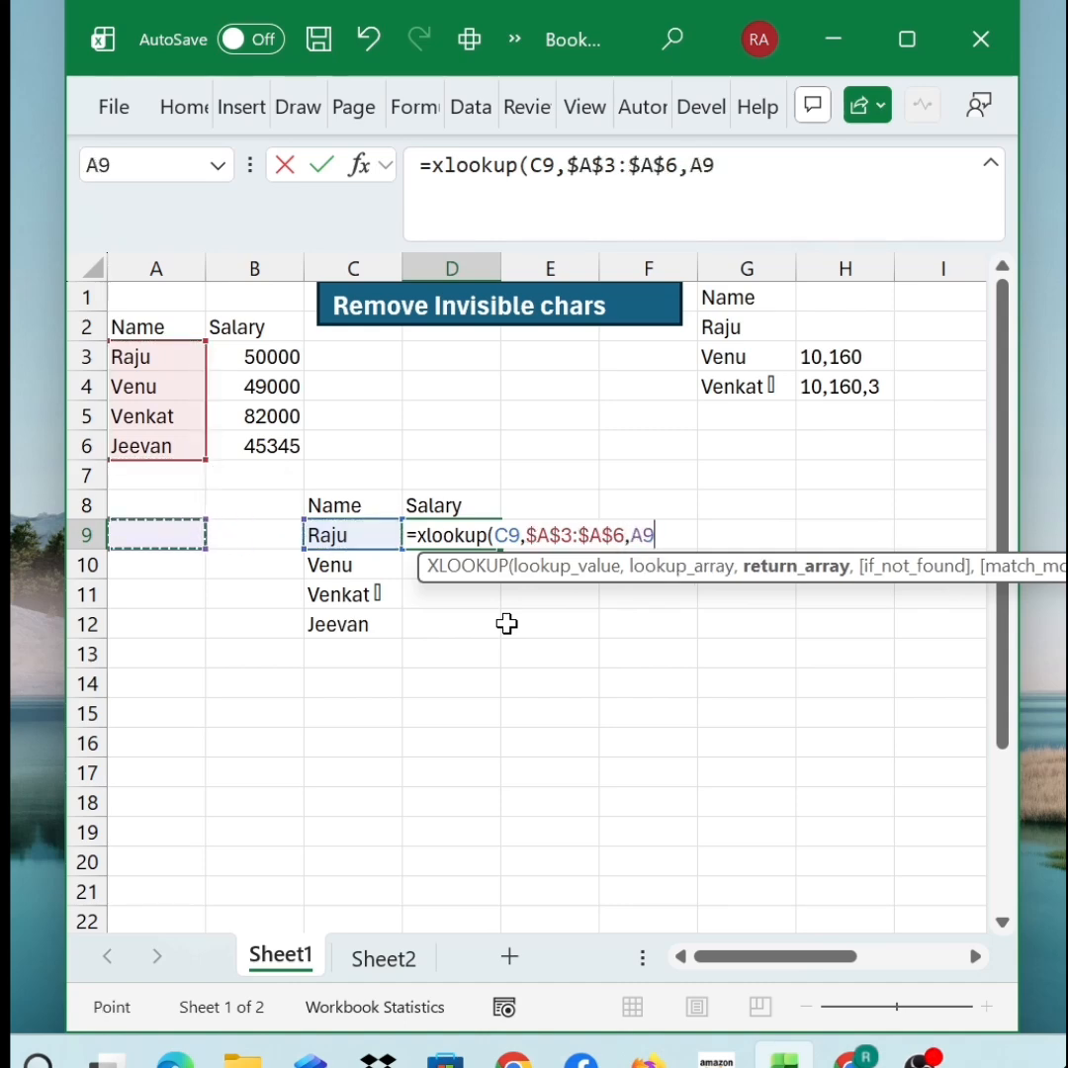
{"action": "key", "text": "Up"}
{"action": "key", "text": "Up"}
{"action": "key", "text": "Up"}
{"action": "key", "text": "Up"}
{"action": "key", "text": "Up"}
{"action": "key", "text": "Up"}
{"action": "key", "text": "Right"}
{"action": "key", "text": "shift+Down"}
{"action": "key", "text": "shift+Down"}
{"action": "key", "text": "shift+Down"}
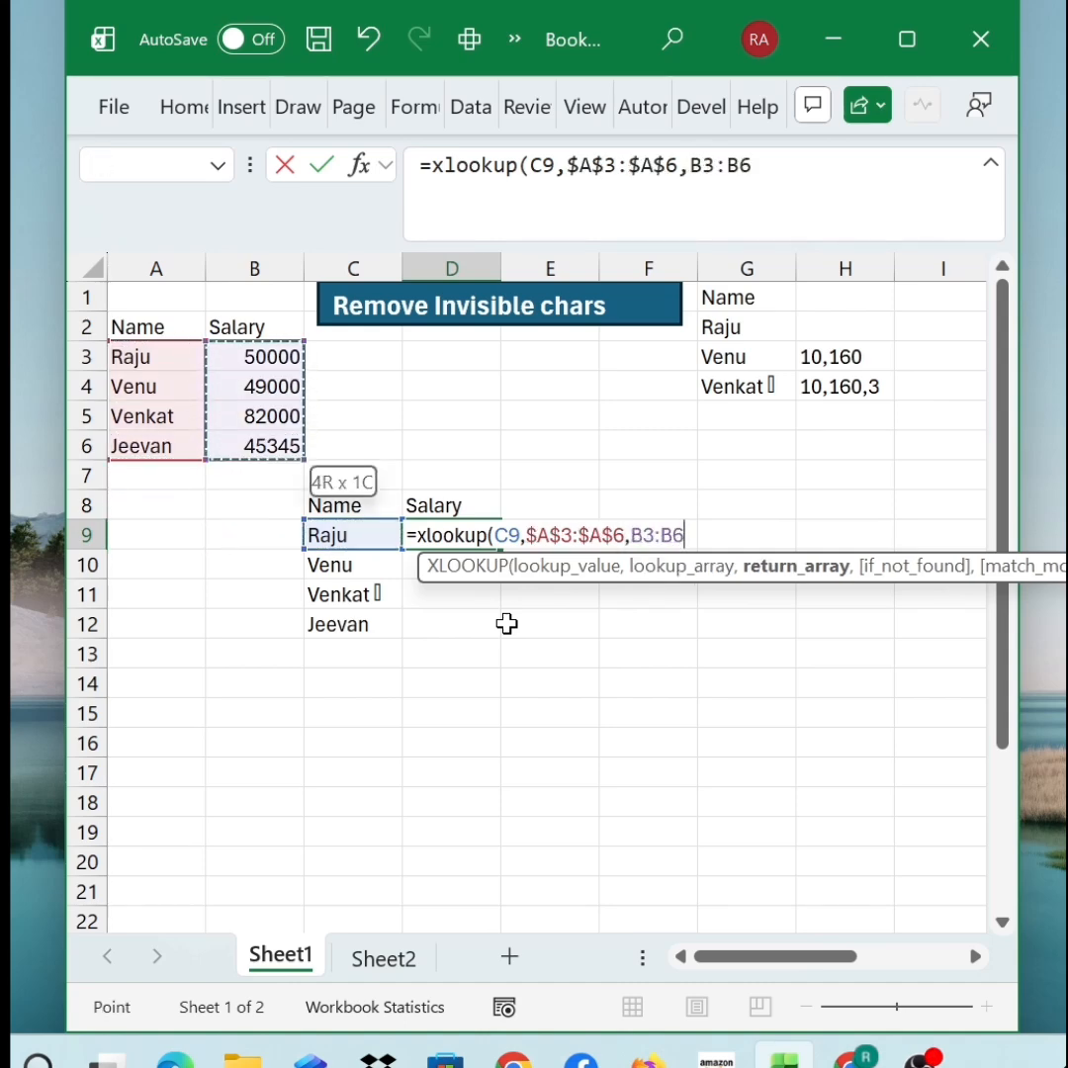
{"action": "key", "text": "F4"}
{"action": "type", "text": ")"}
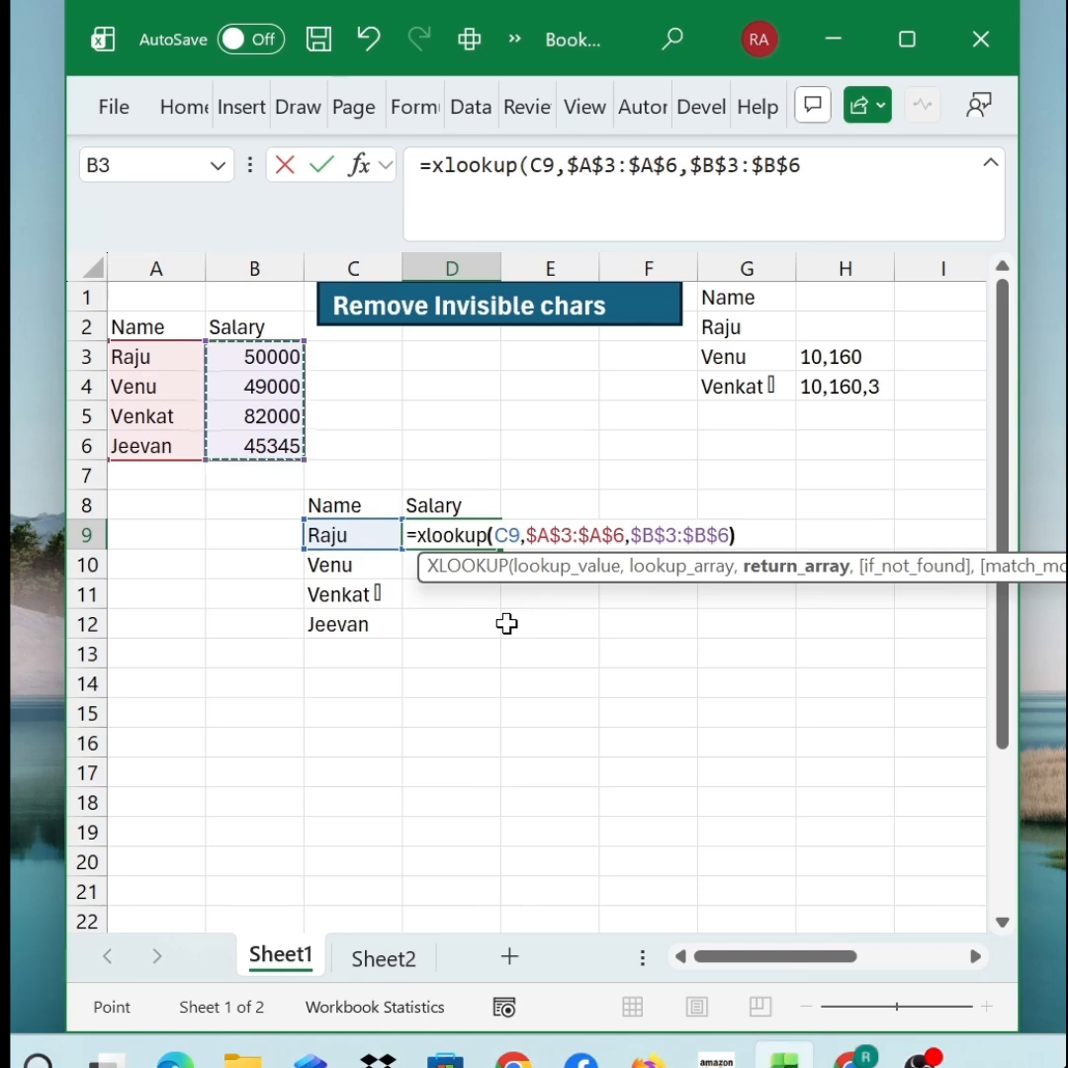
{"action": "key", "text": "Return"}
Step: Fill the XLOOKUP formula from D9 down through D12
{"action": "key", "text": "Up"}
{"action": "key", "text": "shift+Down"}
{"action": "key", "text": "shift+Down"}
{"action": "key", "text": "shift+Down"}
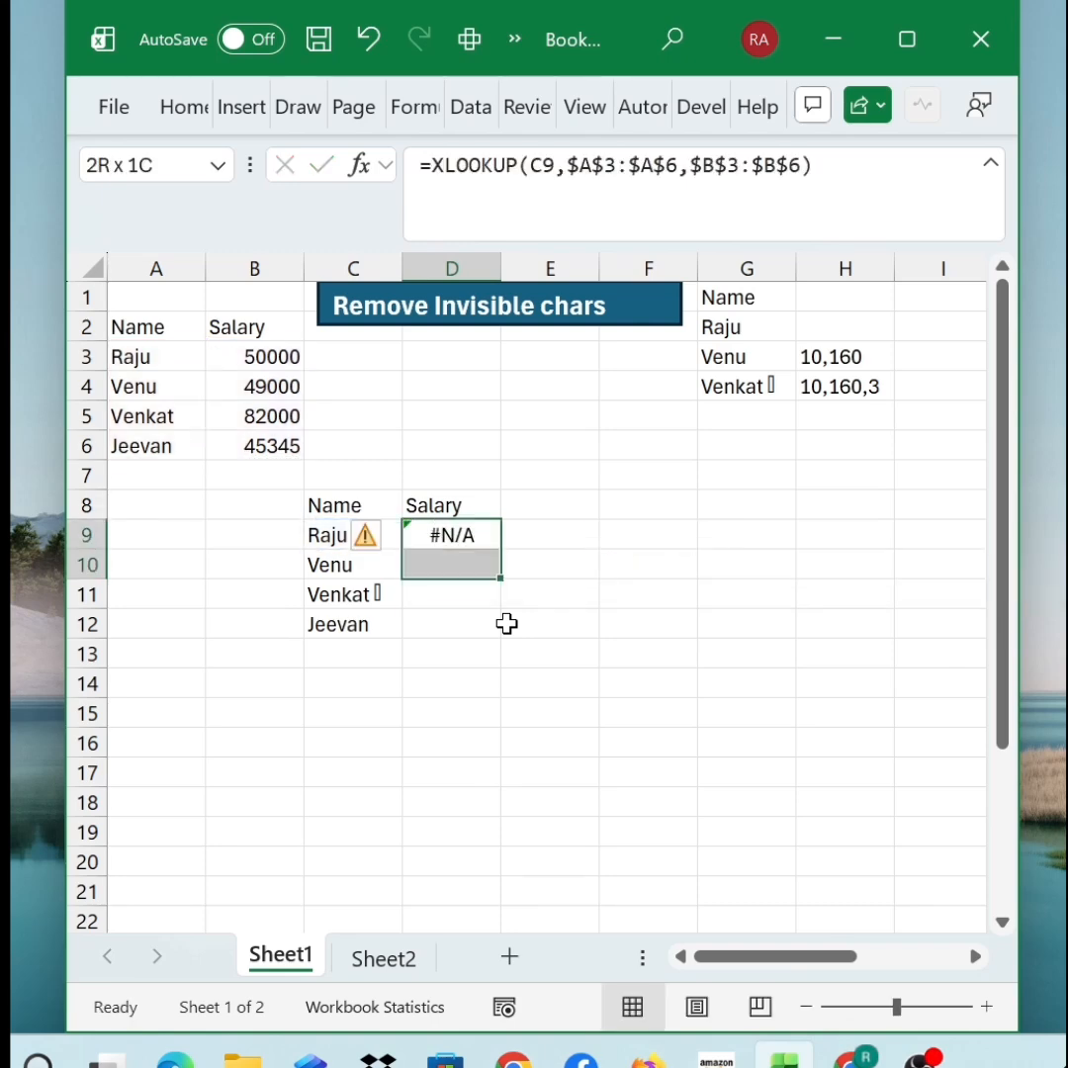
{"action": "key", "text": "ctrl+d"}
Step: Examine the lookup results in the Salary column and the name entries in C9:C12
{"action": "key", "text": "Down"}
{"action": "key", "text": "Down"}
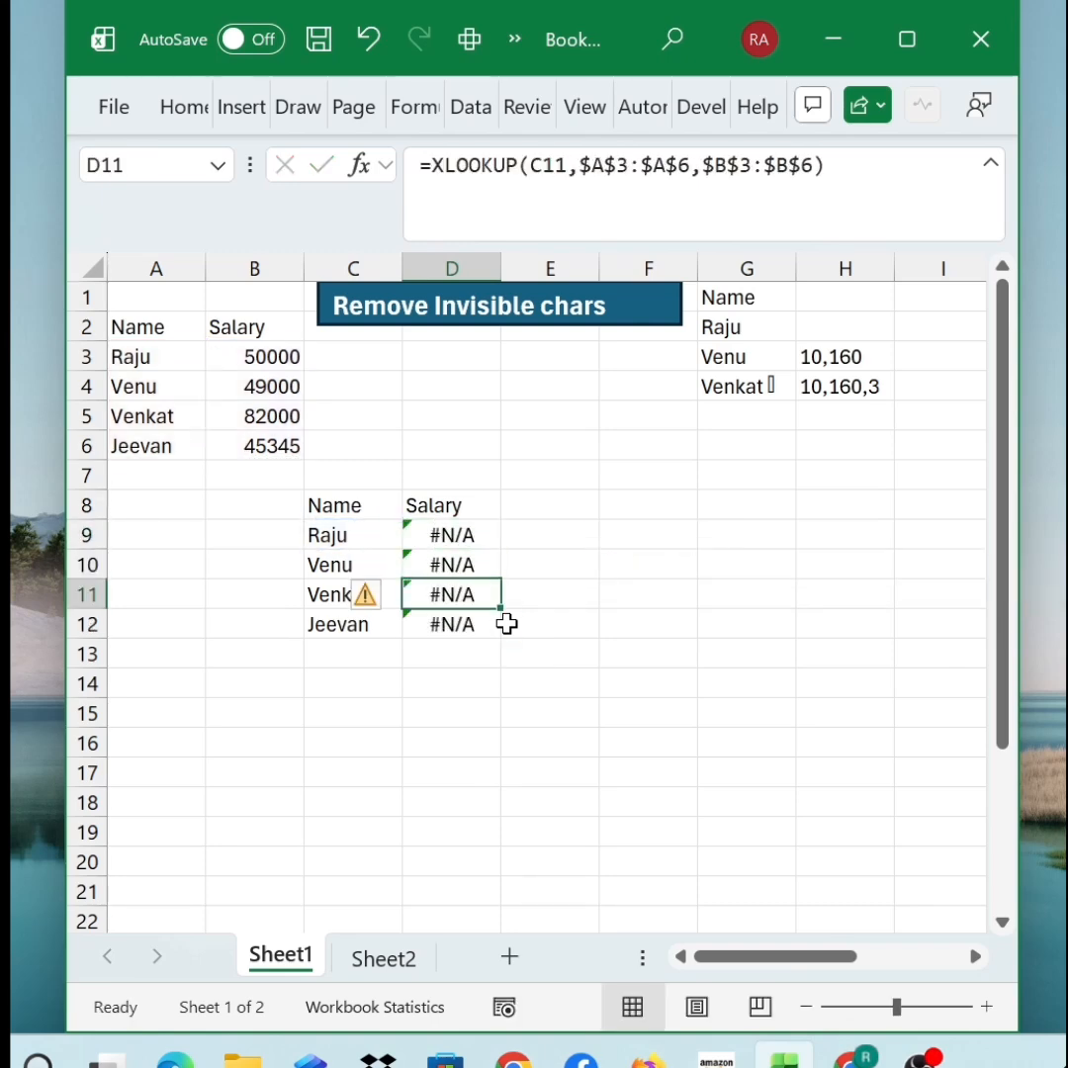
{"action": "key", "text": "Down"}
{"action": "key", "text": "Down"}
{"action": "key", "text": "Down"}
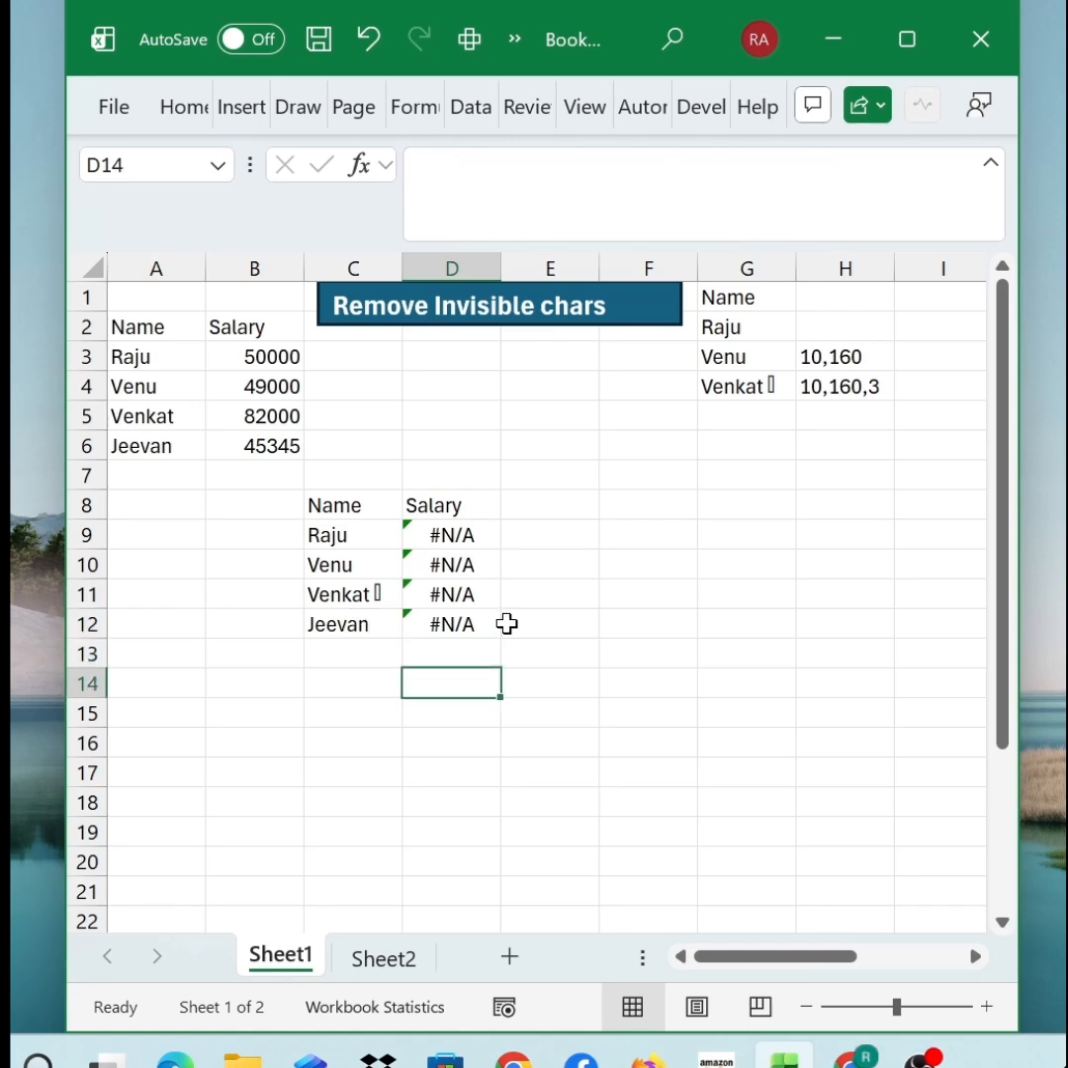
{"action": "left_click", "coordinate": [344, 560]}
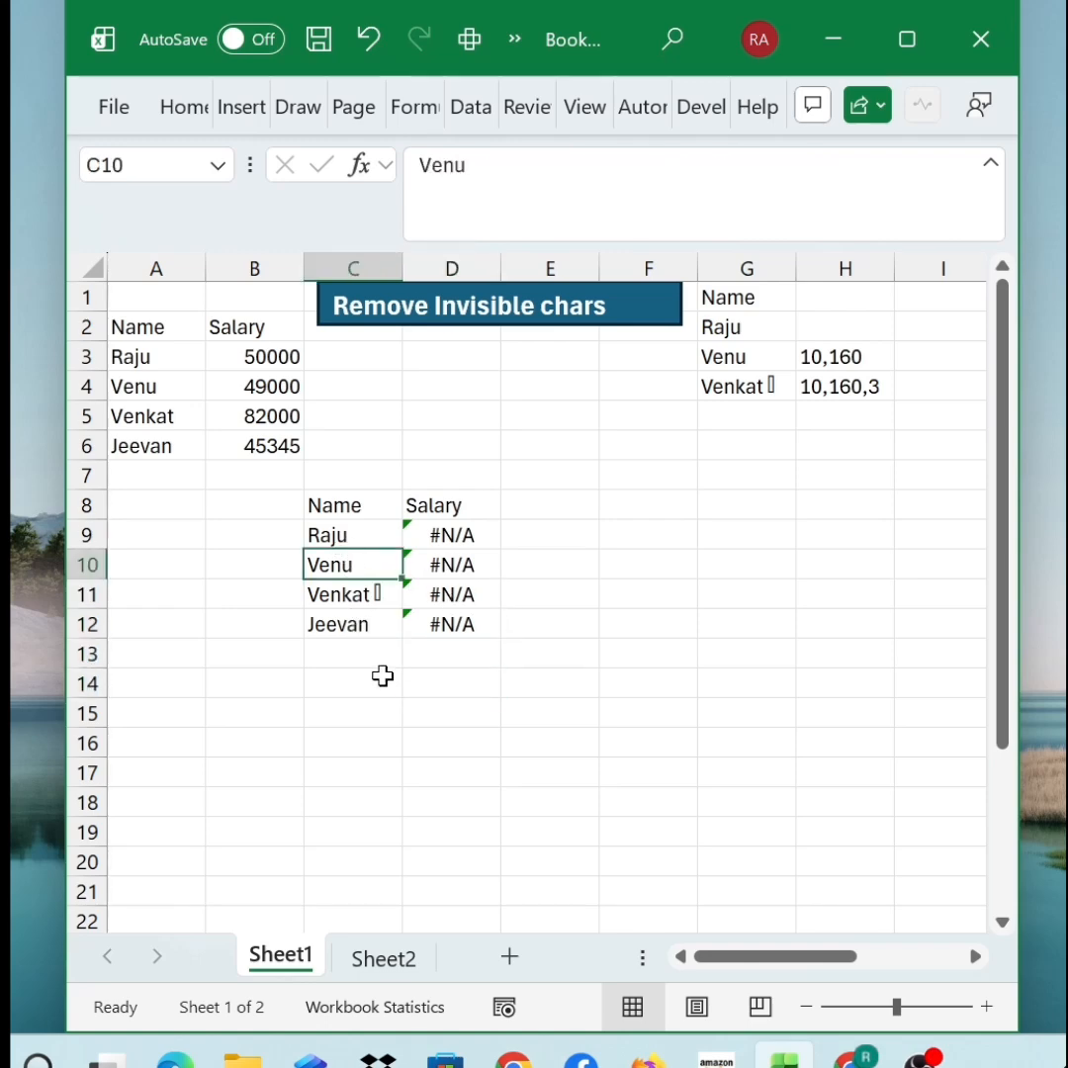
{"action": "left_click", "coordinate": [362, 626]}
{"action": "left_click", "coordinate": [373, 539]}
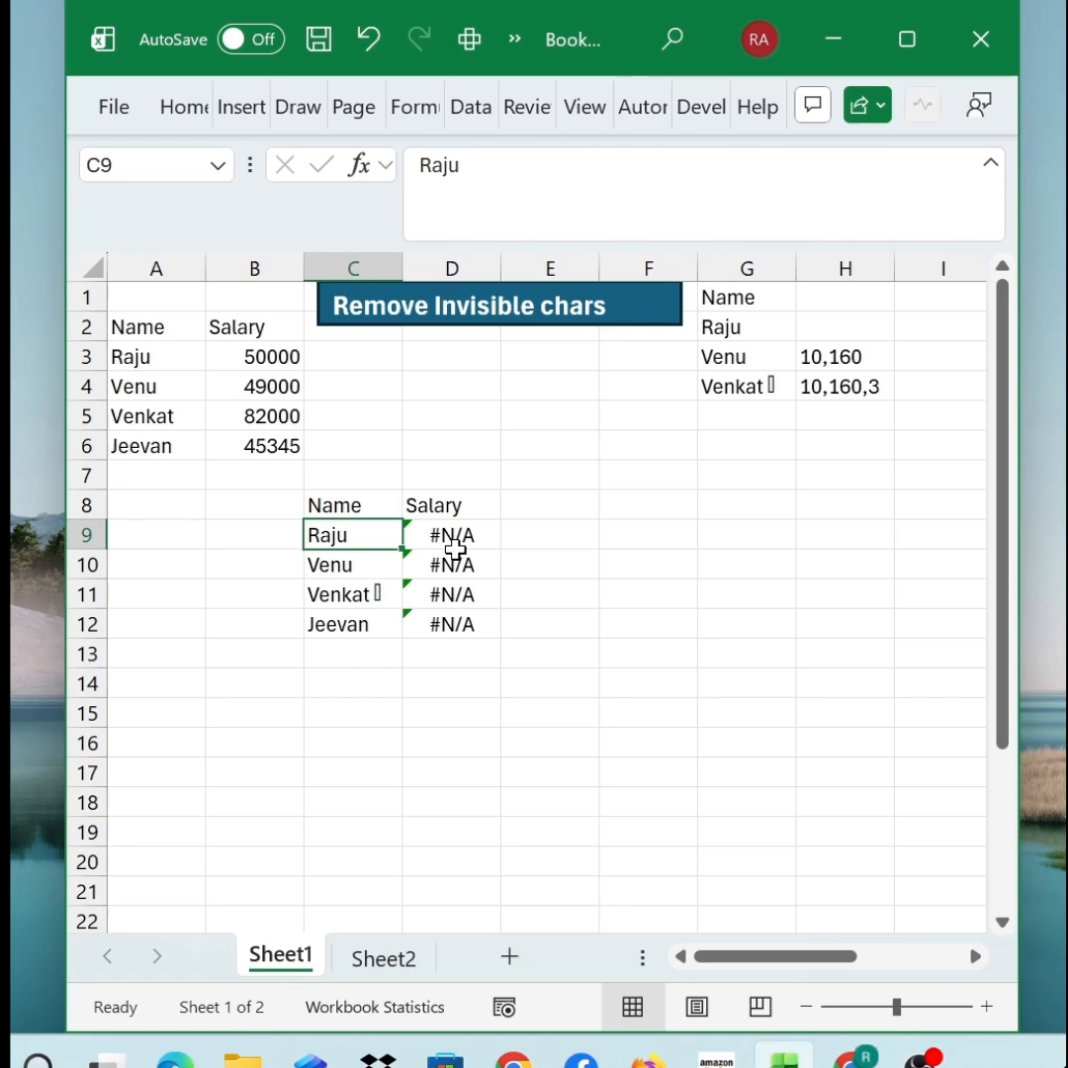
Step: Copy the Name and Salary table in C8:D12 and paste it at F8
{"action": "key", "text": "Up"}
{"action": "key", "text": "shift+Right"}
{"action": "key", "text": "shift+Down"}
{"action": "key", "text": "shift+Down"}
{"action": "key", "text": "shift+Down"}
{"action": "key", "text": "shift+Down"}
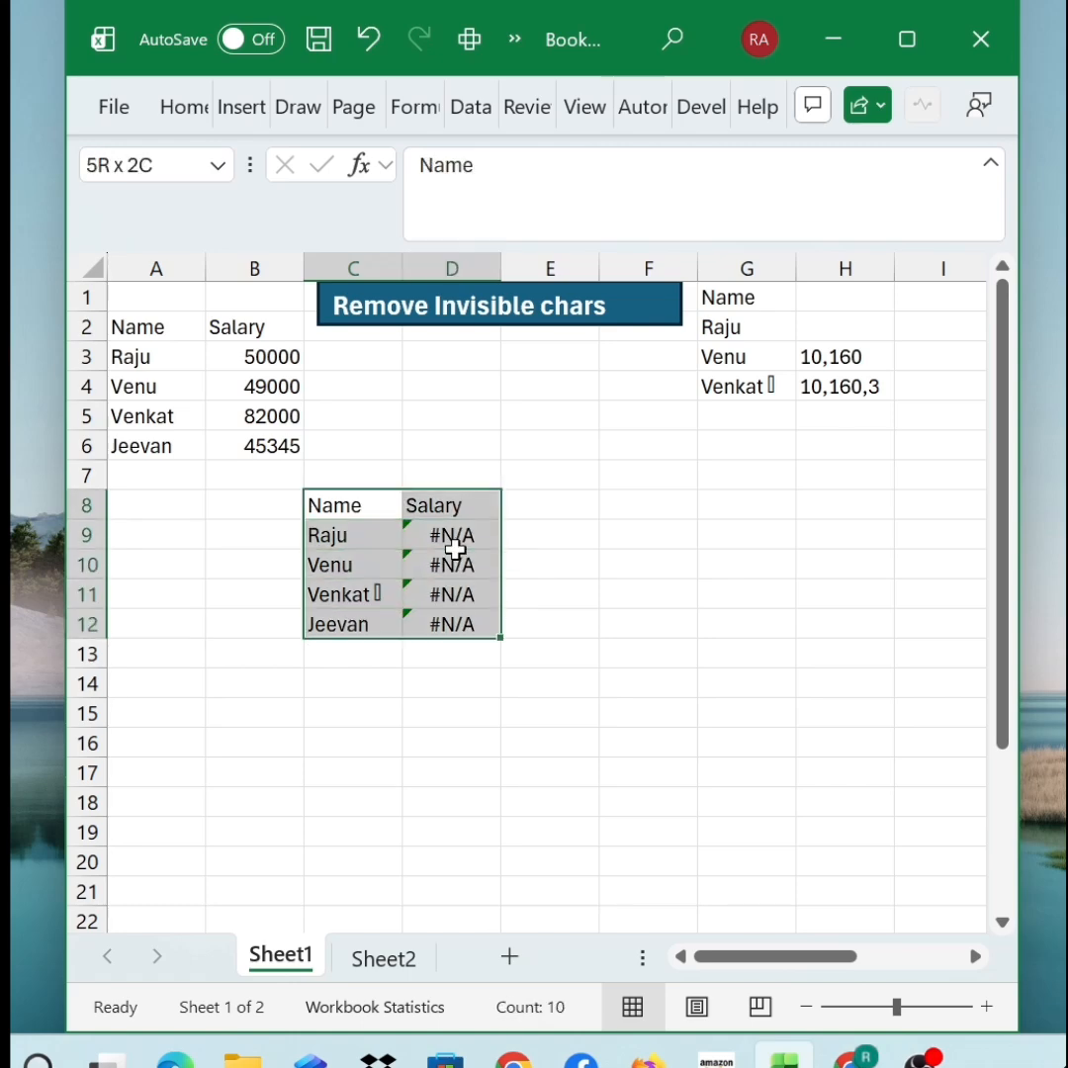
{"action": "key", "text": "ctrl+c"}
{"action": "key", "text": "Right"}
{"action": "key", "text": "Right"}
{"action": "key", "text": "Right"}
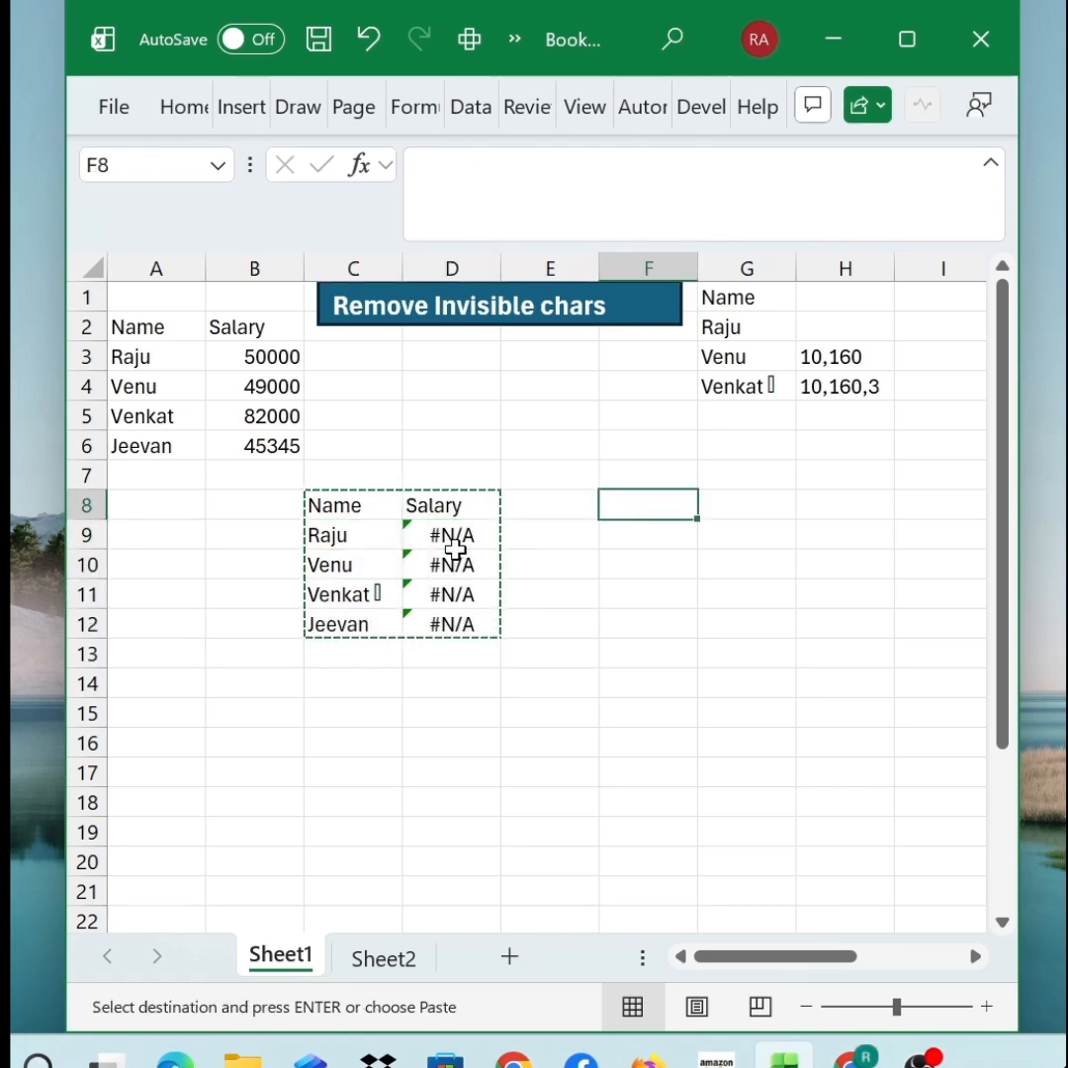
{"action": "key", "text": "ctrl+v"}
Step: Replace the name in F9 with the formula =TRIM(C9)
{"action": "key", "text": "Down"}
{"action": "type", "text": "="}
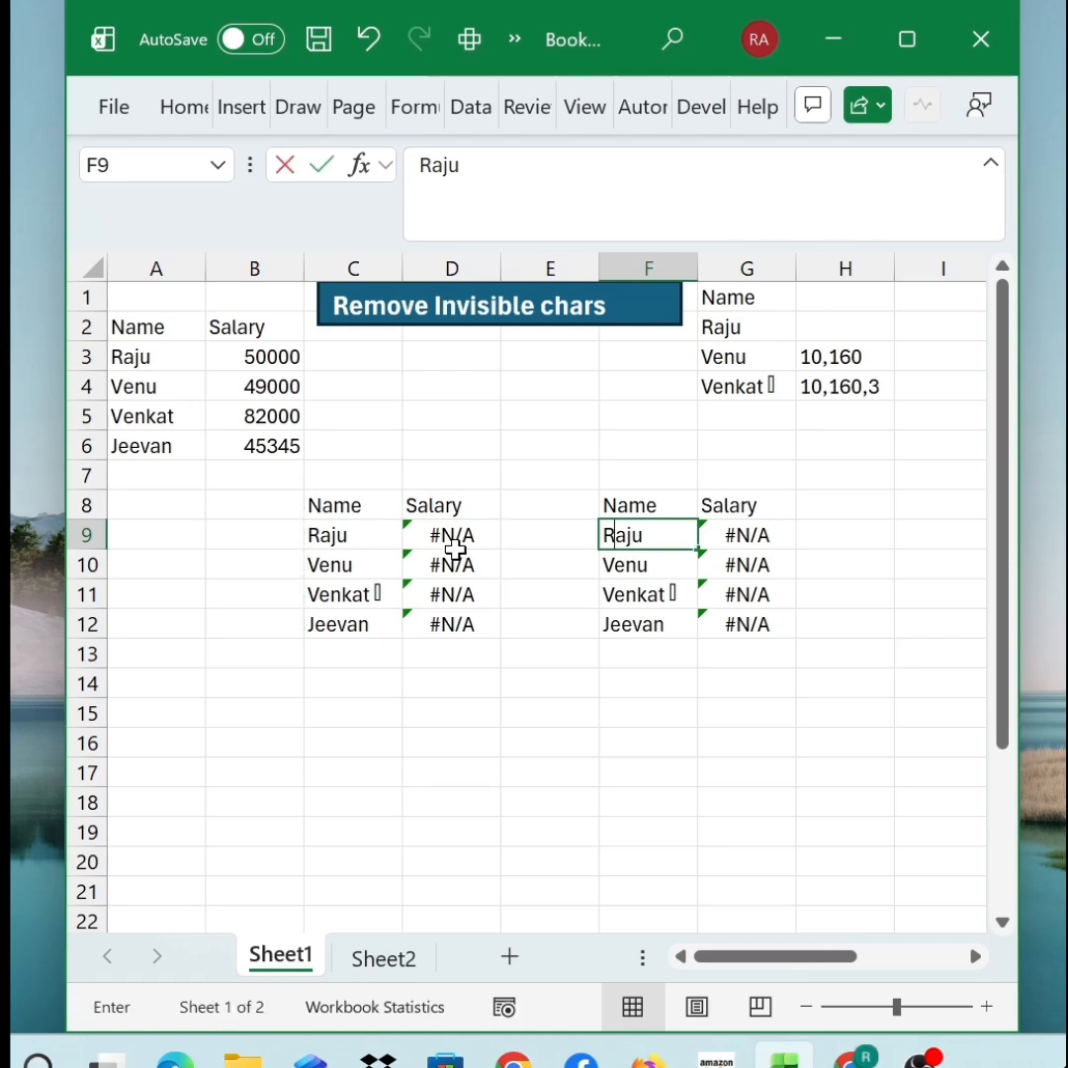
{"action": "type", "text": "trim("}
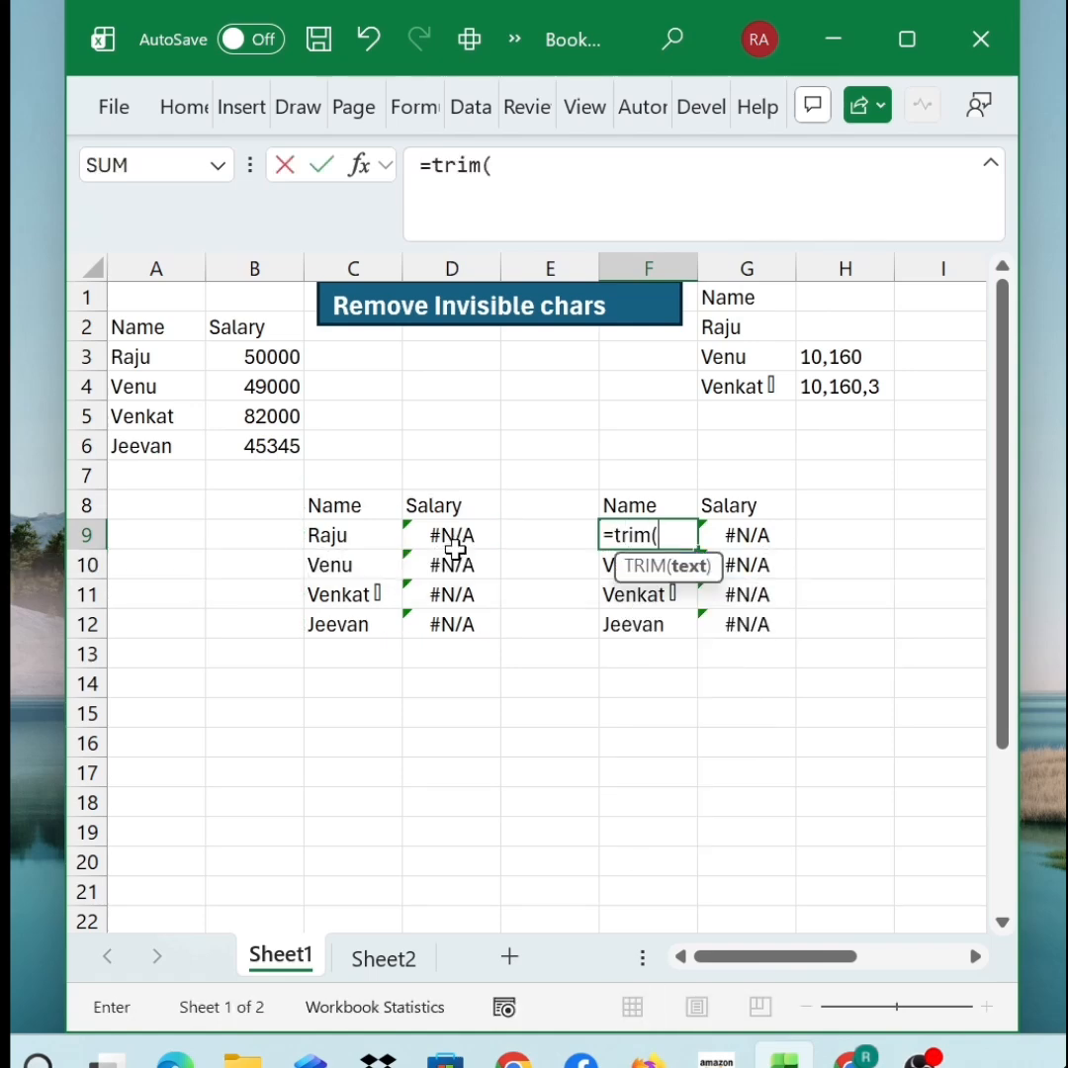
{"action": "key", "text": "Left"}
{"action": "key", "text": "Left"}
{"action": "key", "text": "Left"}
{"action": "key", "text": "Left"}
{"action": "key", "text": "Right"}
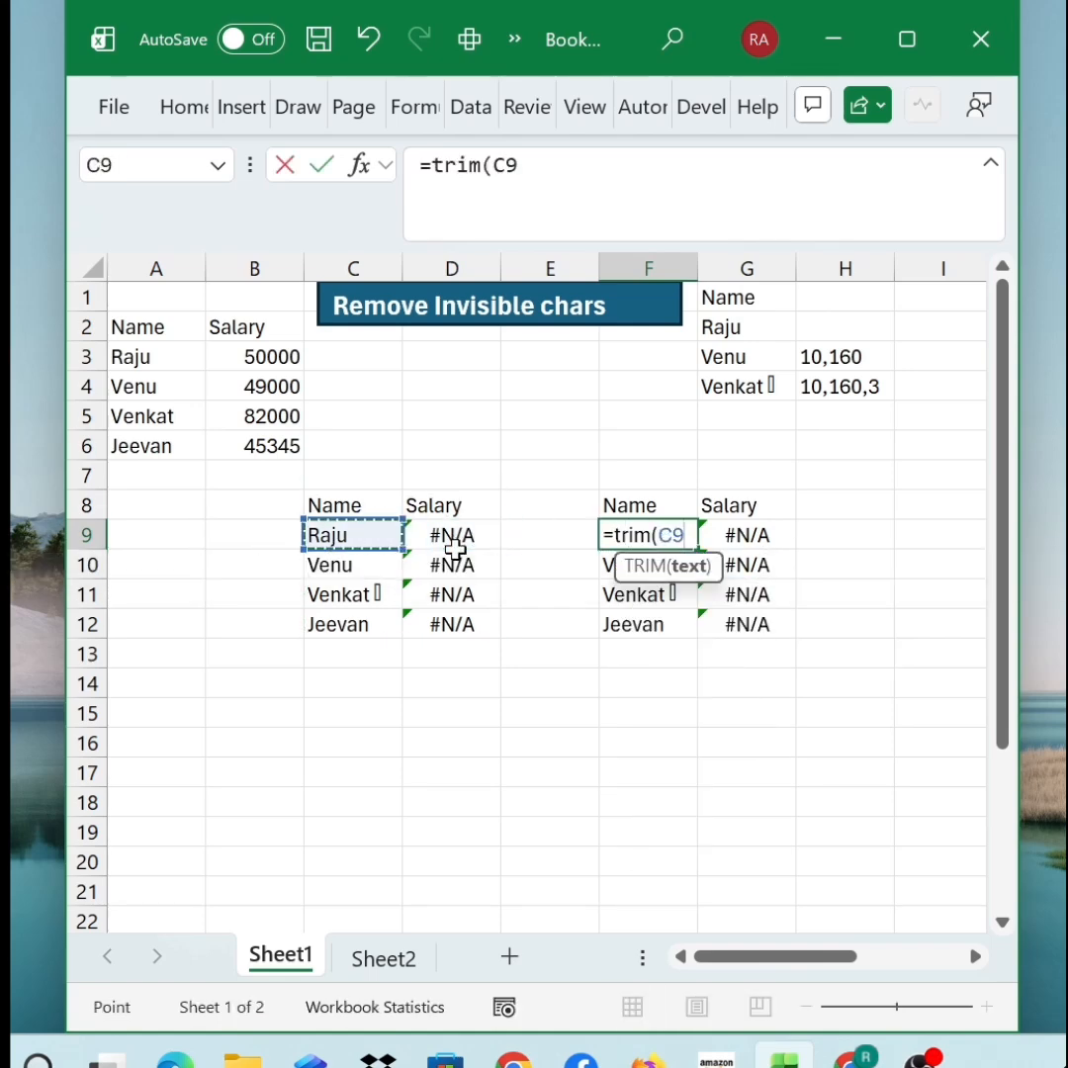
{"action": "key", "text": "Return"}
Step: Fill the TRIM formula from F9 down through F12
{"action": "key", "text": "Up"}
{"action": "key", "text": "shift+Down"}
{"action": "key", "text": "shift+Down"}
{"action": "key", "text": "shift+Down"}
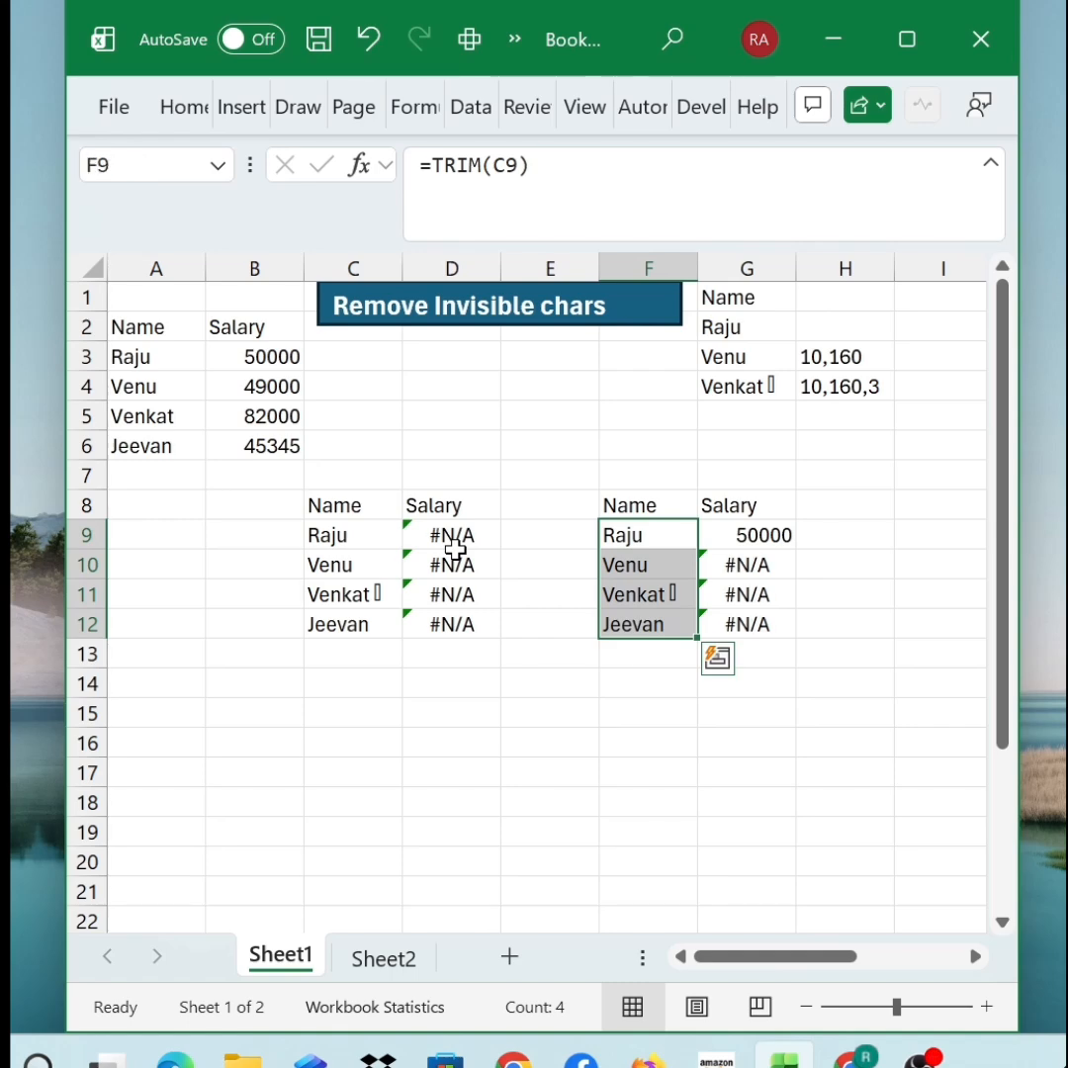
{"action": "key", "text": "Up"}
{"action": "key", "text": "Down"}
Step: Inspect the original name in C9 for extra spaces and compare it with the trimmed name and salary in F9:G9
{"action": "left_click", "coordinate": [354, 535]}
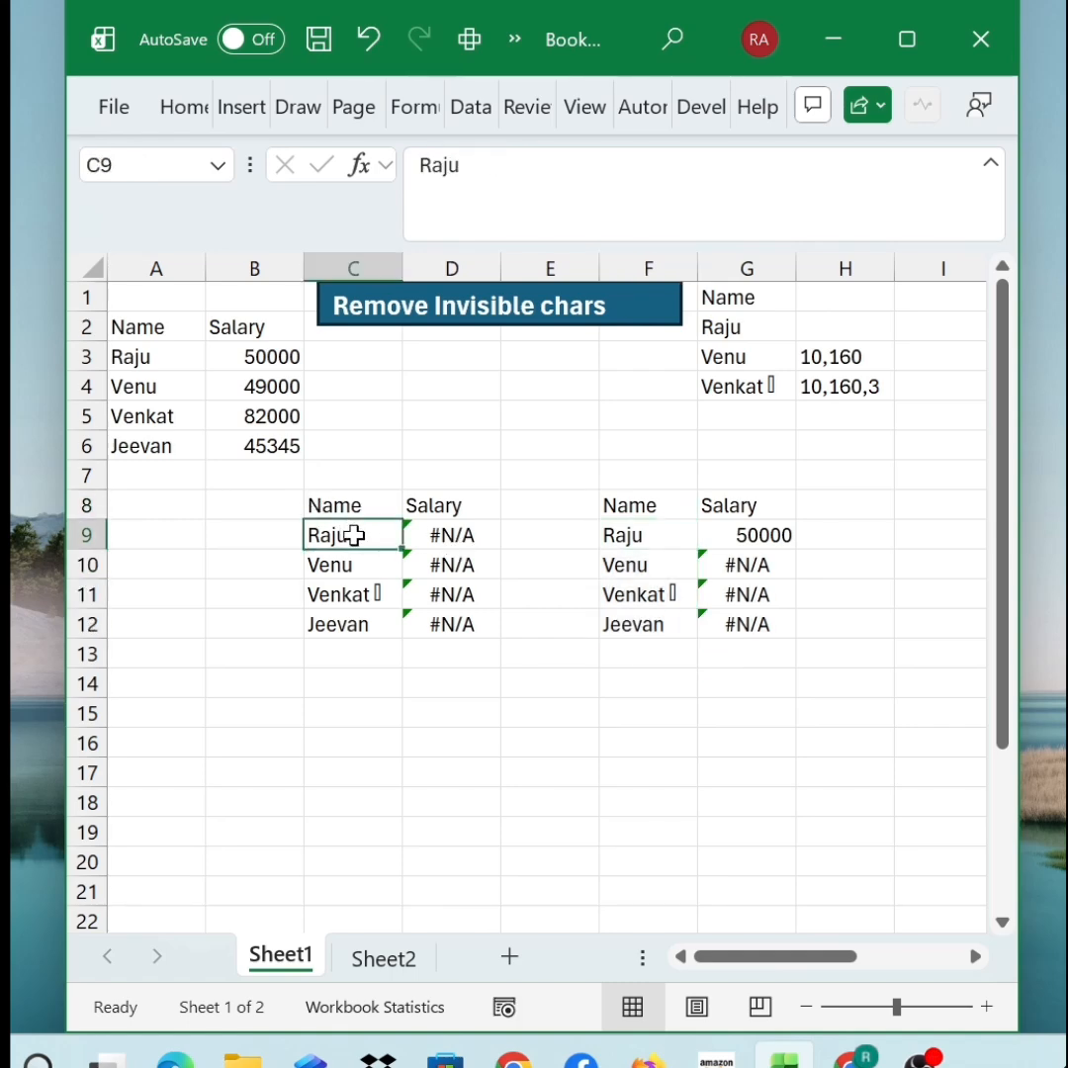
{"action": "key", "text": "F2"}
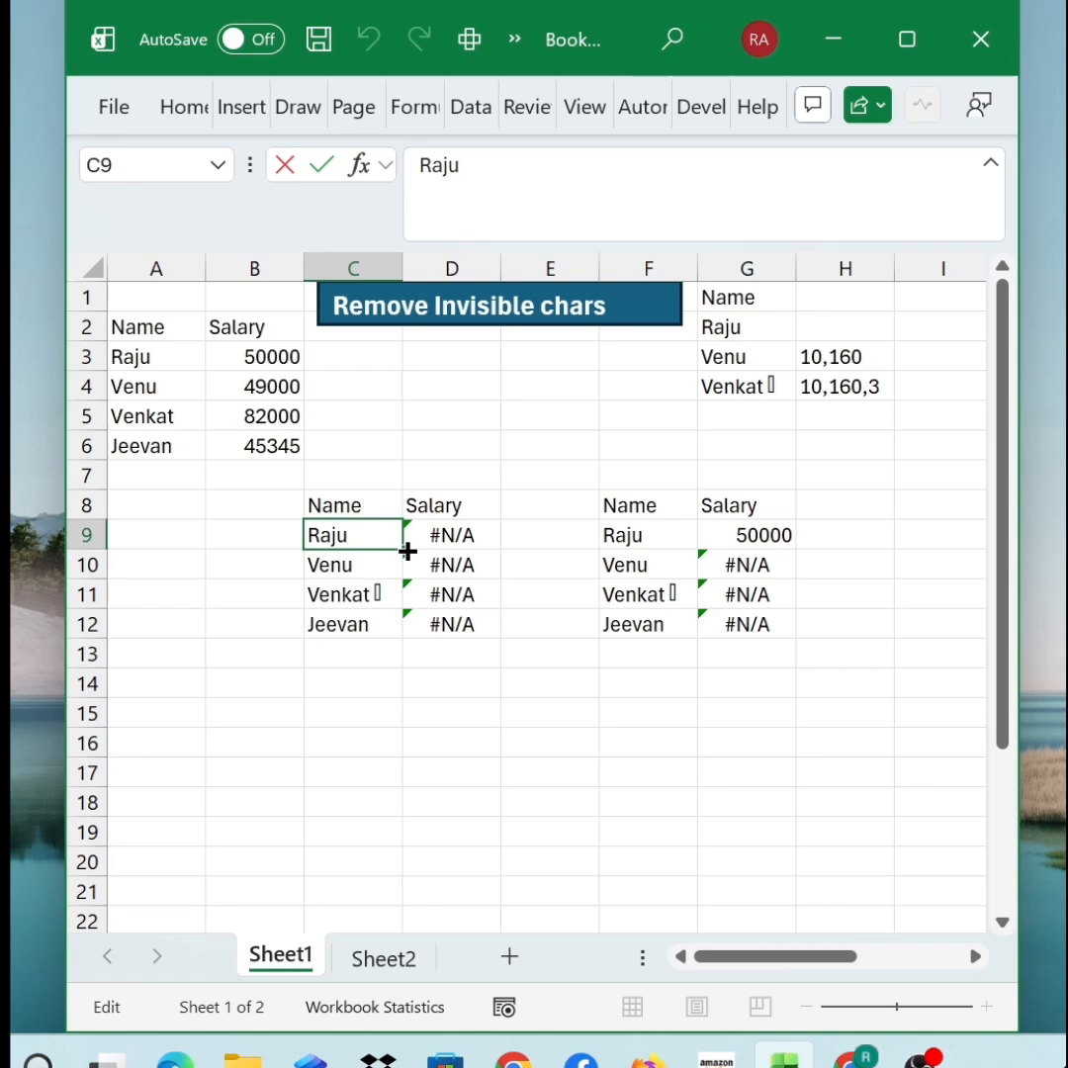
{"action": "key", "text": "Escape"}
{"action": "key", "text": "Right"}
{"action": "key", "text": "Right"}
{"action": "key", "text": "Right"}
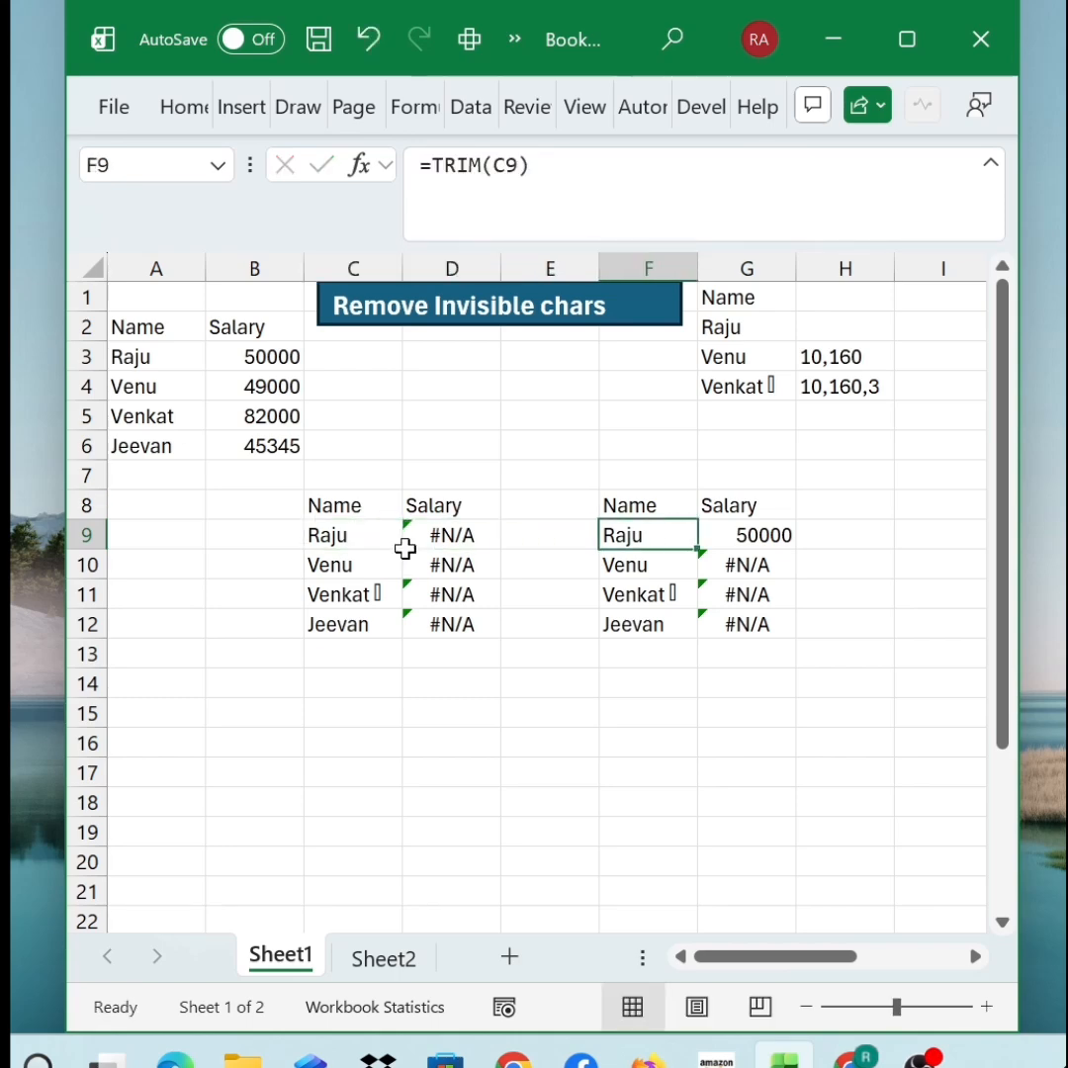
{"action": "key", "text": "Up"}
{"action": "key", "text": "Right"}
{"action": "key", "text": "Down"}
Step: Copy the Name and Salary table in F8:G12 and paste it at C15
{"action": "key", "text": "Up"}
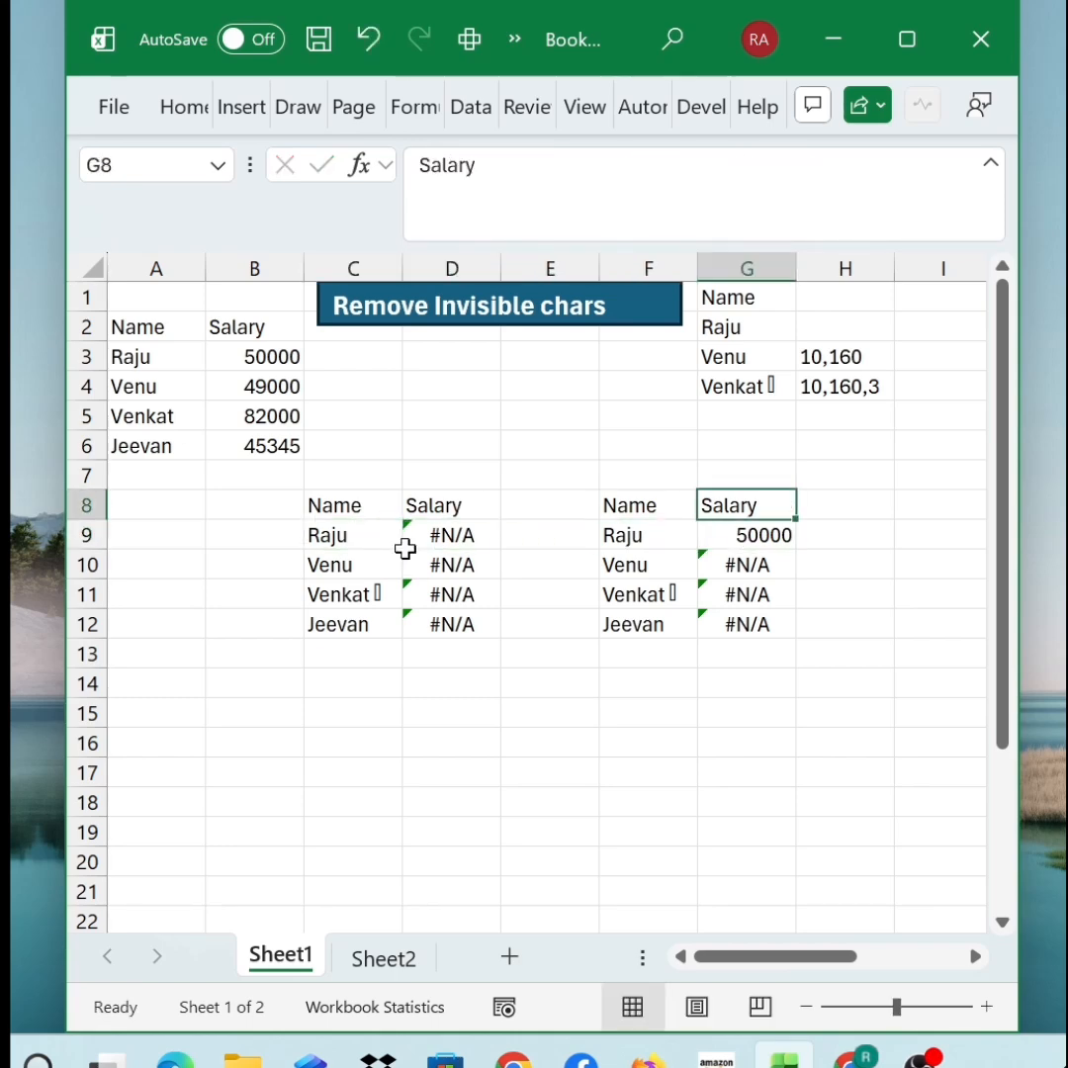
{"action": "key", "text": "shift+Left"}
{"action": "key", "text": "shift+Down"}
{"action": "key", "text": "shift+Down"}
{"action": "key", "text": "shift+Down"}
{"action": "key", "text": "shift+Down"}
{"action": "key", "text": "shift+Down"}
{"action": "key", "text": "shift+Up"}
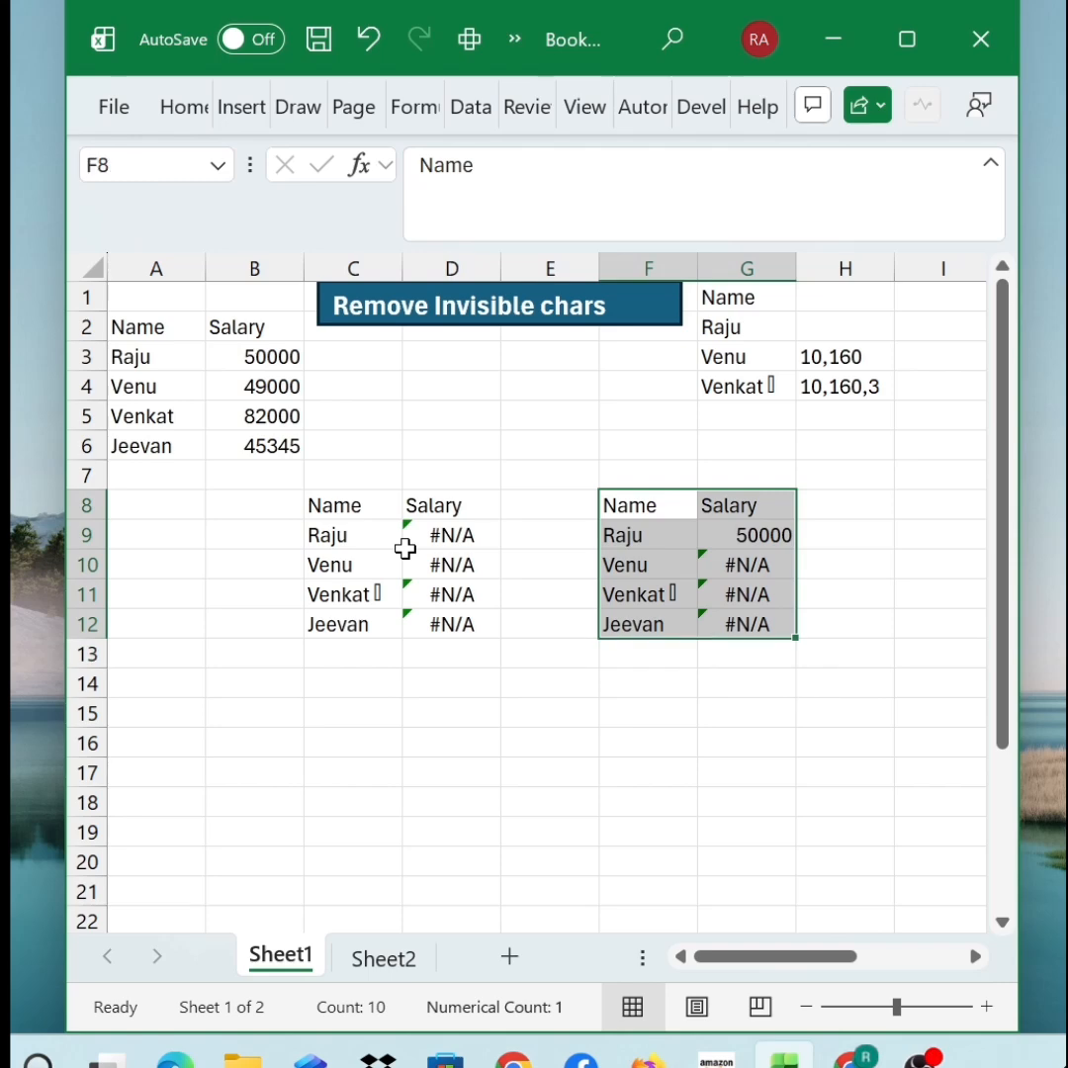
{"action": "key", "text": "ctrl+c"}
{"action": "left_click", "coordinate": [323, 705]}
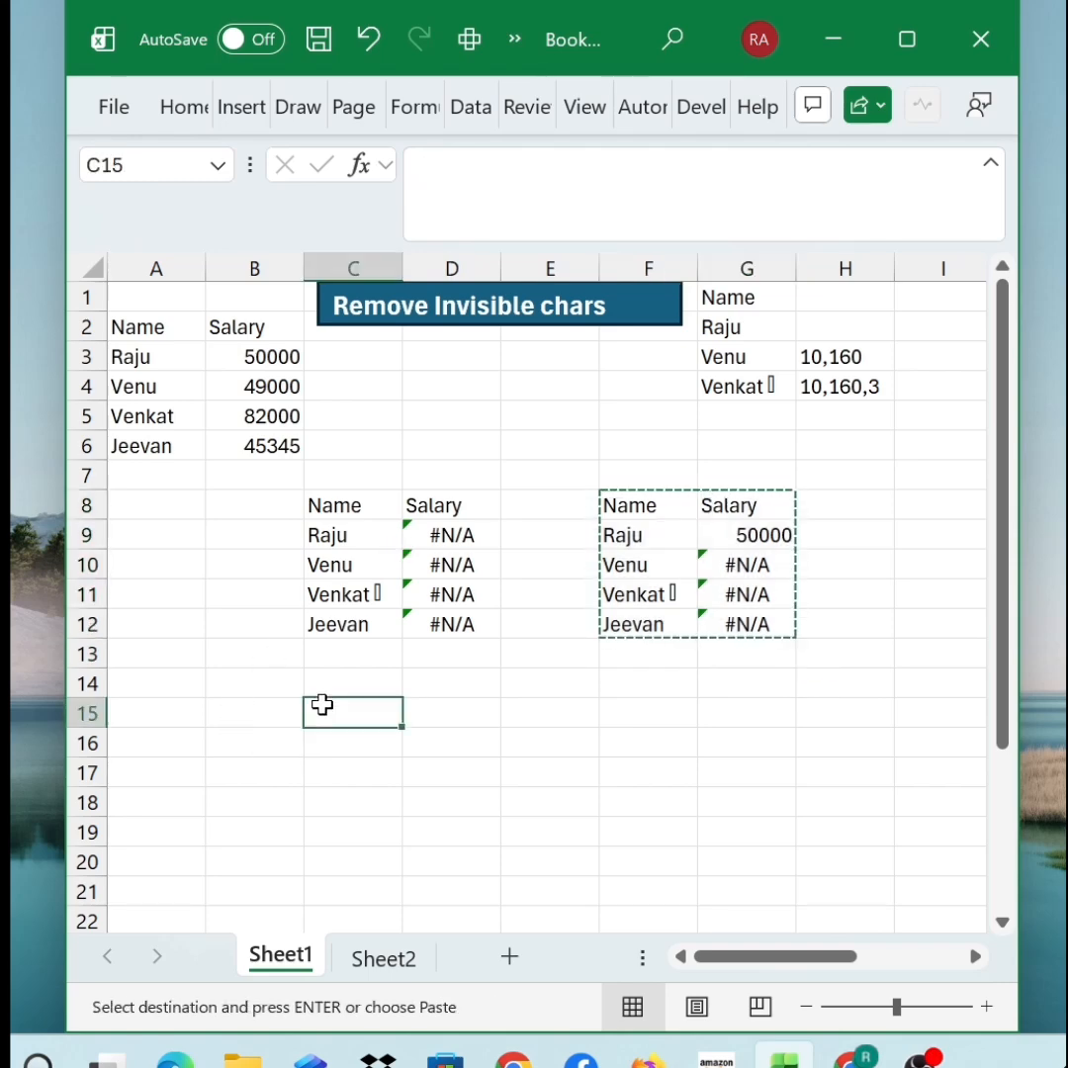
{"action": "key", "text": "ctrl+v"}
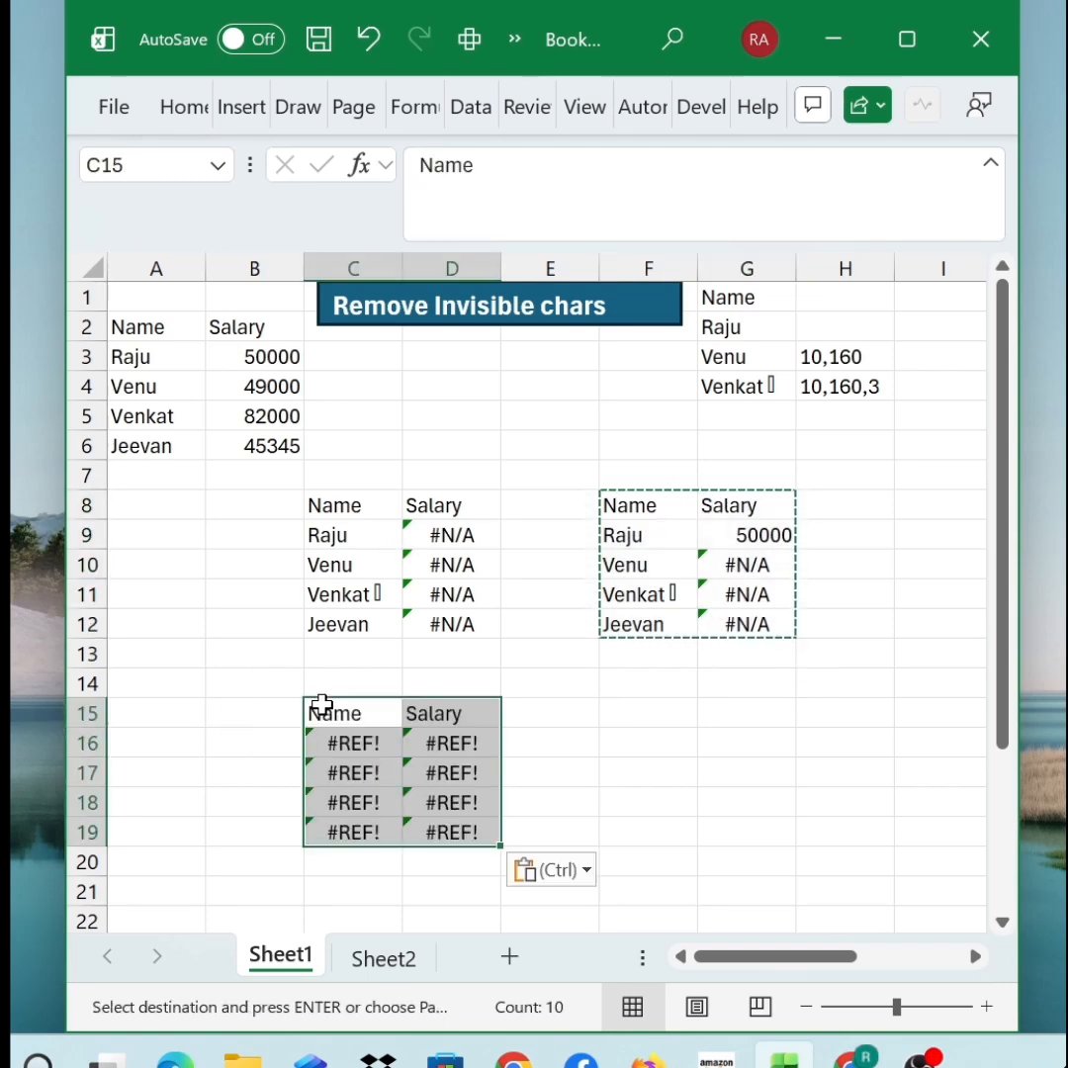
Step: Clear the pasted name formulas from C16:C19
{"action": "key", "text": "Down"}
{"action": "key", "text": "shift+Down"}
{"action": "key", "text": "shift+Down"}
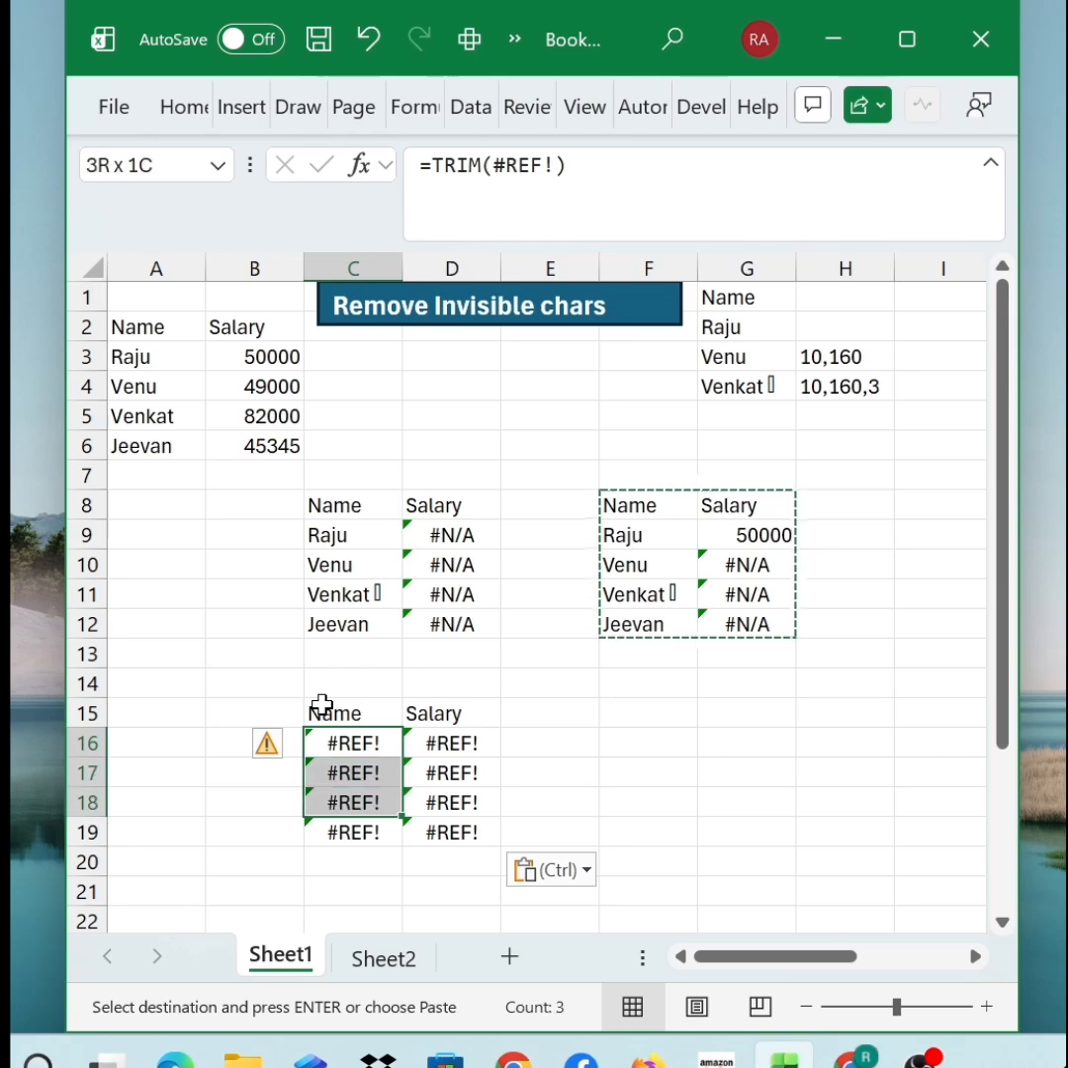
{"action": "key", "text": "Down"}
{"action": "key", "text": "Up"}
{"action": "key", "text": "shift+Down"}
{"action": "key", "text": "shift+Down"}
{"action": "key", "text": "shift+Down"}
{"action": "key", "text": "Delete"}
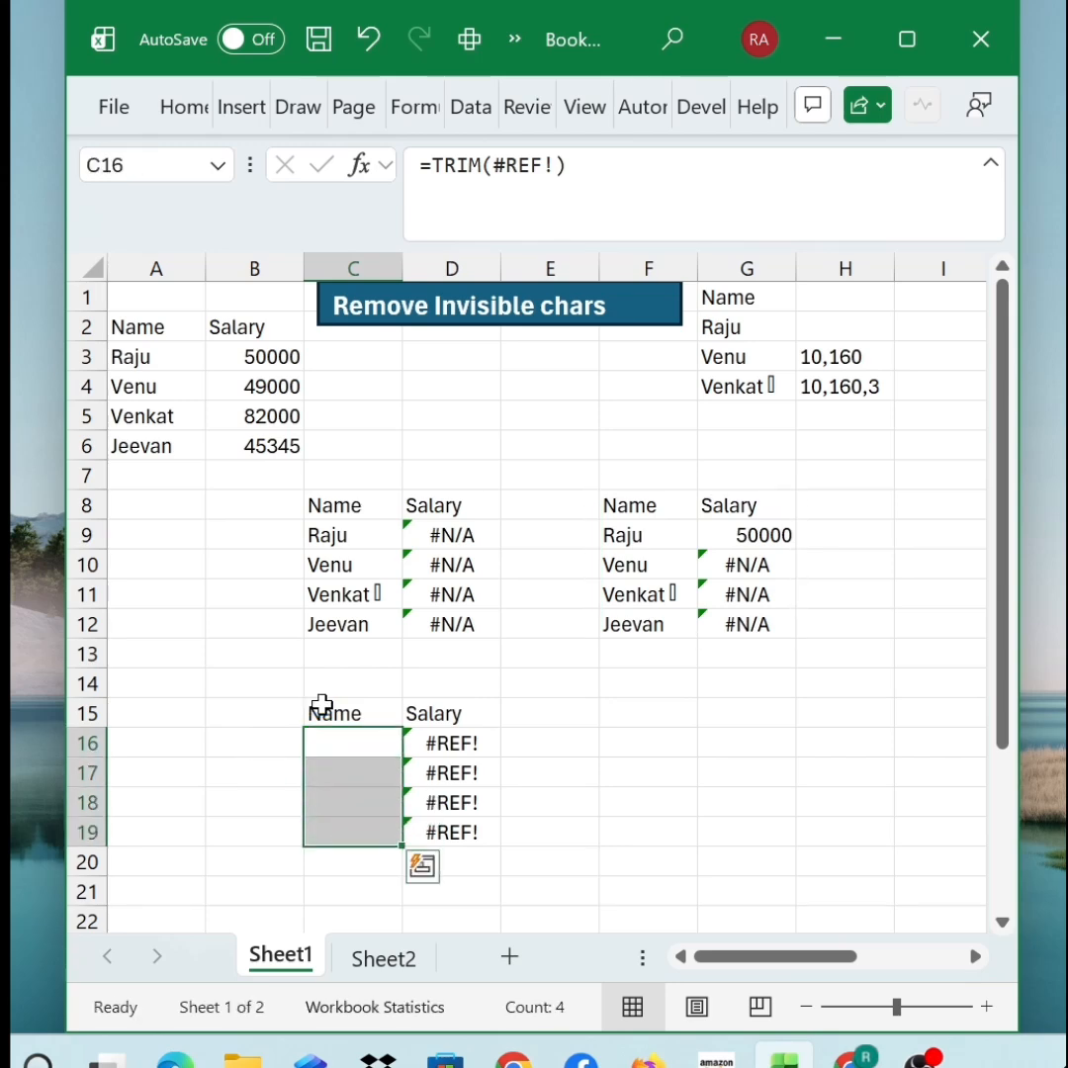
Step: Enter the formula =TRIM(CLEAN(C9)) in C16
{"action": "key", "text": "Up"}
{"action": "key", "text": "Down"}
{"action": "type", "text": "="}
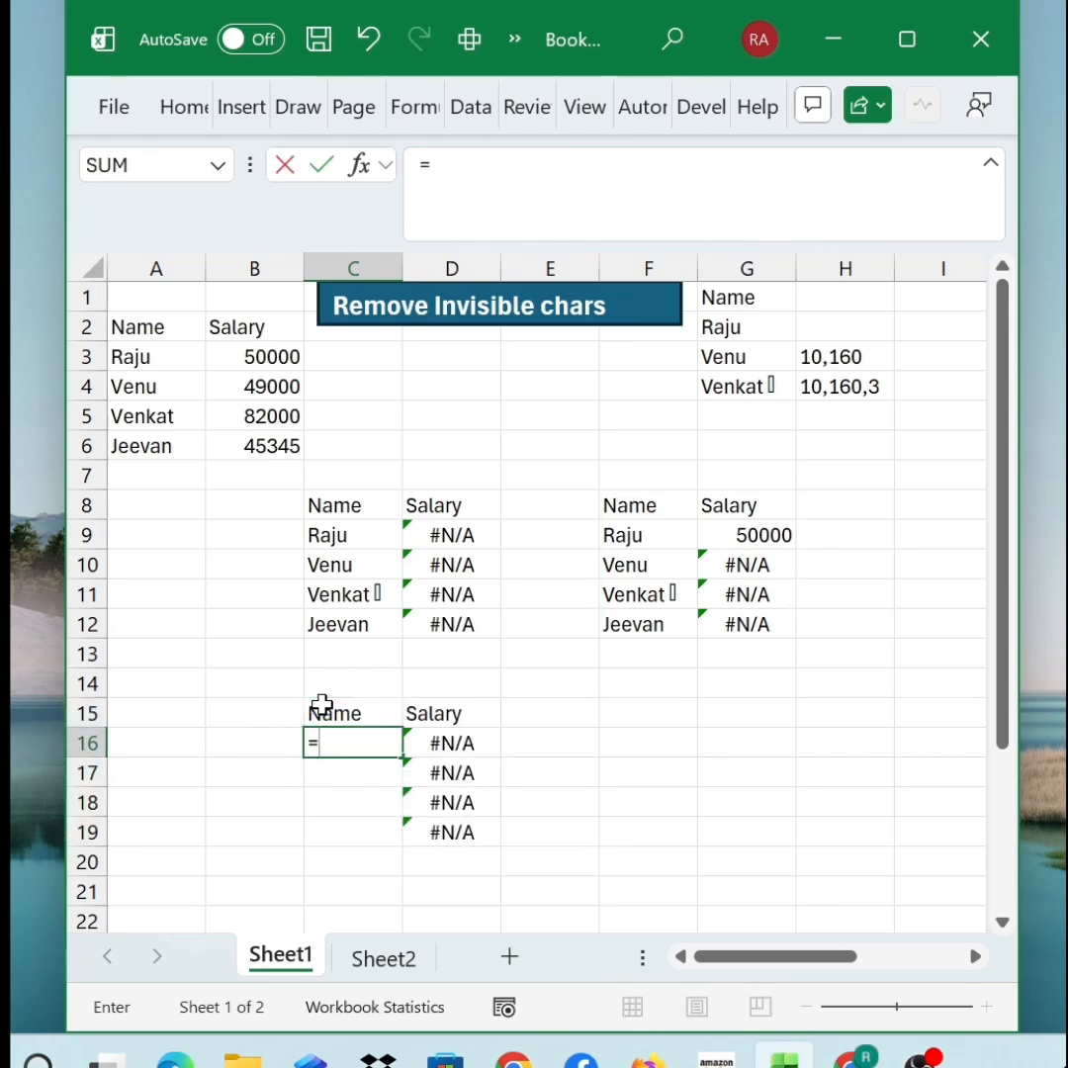
{"action": "type", "text": "trim("}
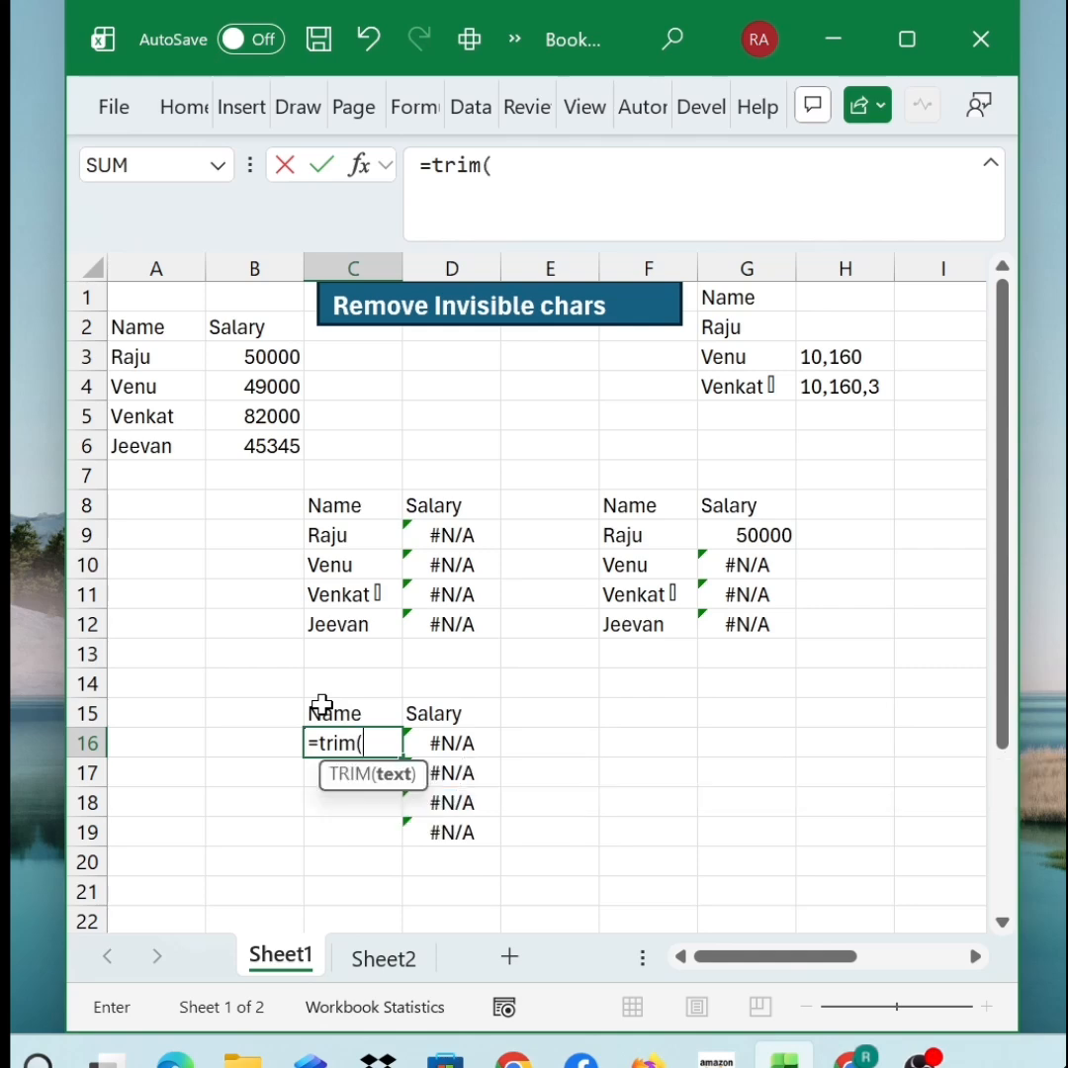
{"action": "type", "text": "clean("}
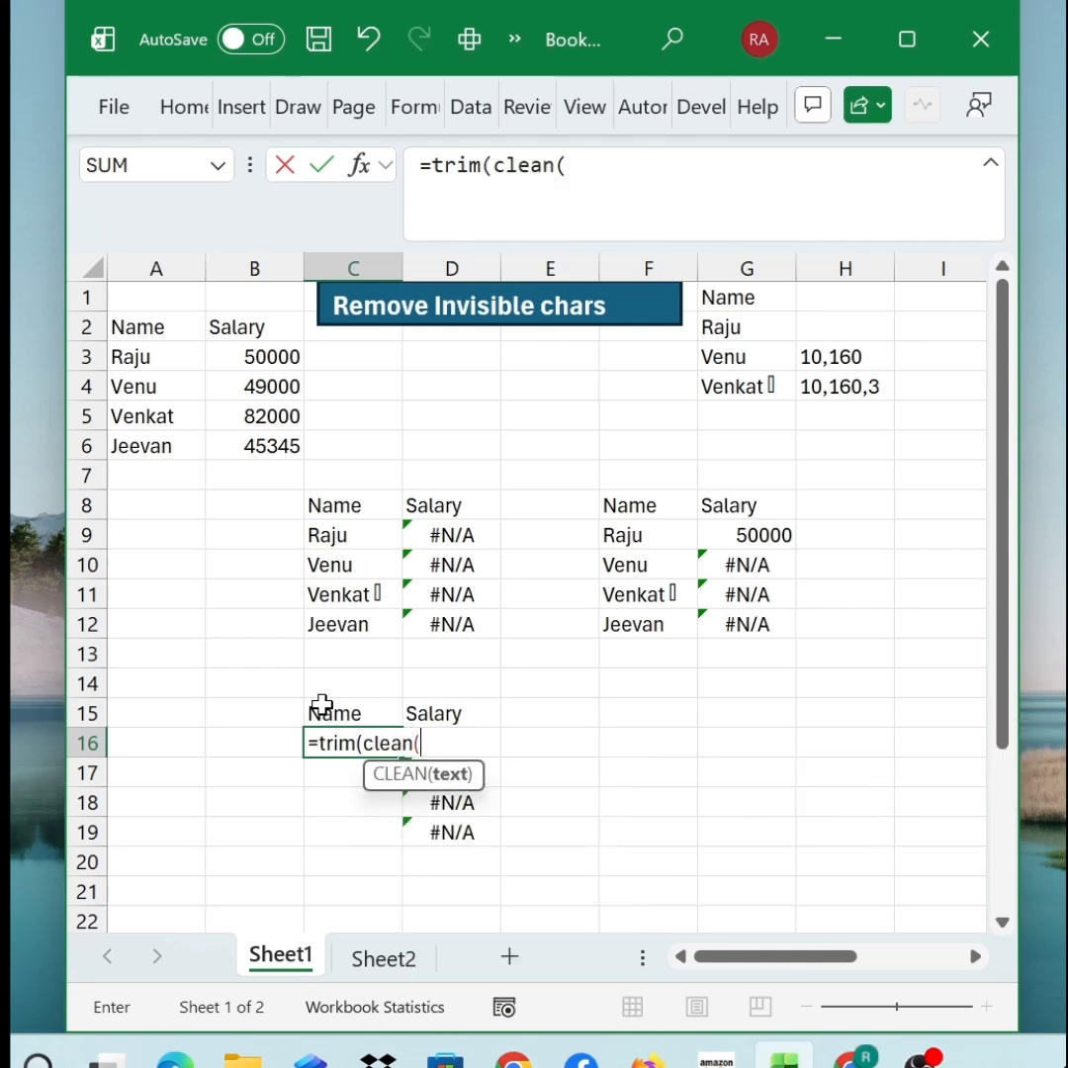
{"action": "key", "text": "Up"}
{"action": "key", "text": "Up"}
{"action": "key", "text": "Up"}
{"action": "key", "text": "Up"}
{"action": "key", "text": "Up"}
{"action": "key", "text": "Up"}
{"action": "key", "text": "Up"}
{"action": "type", "text": "))"}
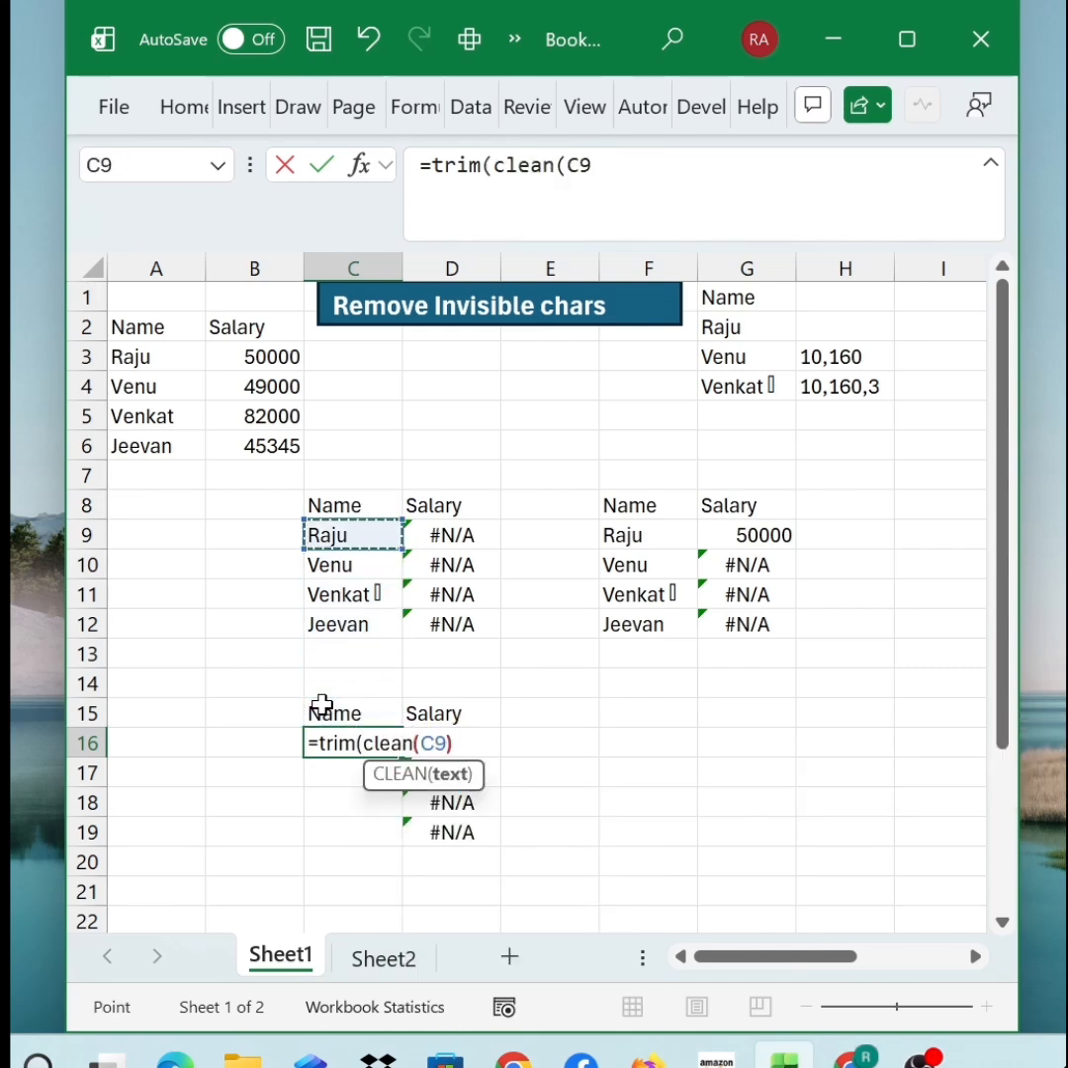
{"action": "key", "text": "Return"}
Step: Fill the TRIM and CLEAN formula from C16 down through C19
{"action": "key", "text": "Up"}
{"action": "key", "text": "shift+Down"}
{"action": "key", "text": "shift+Down"}
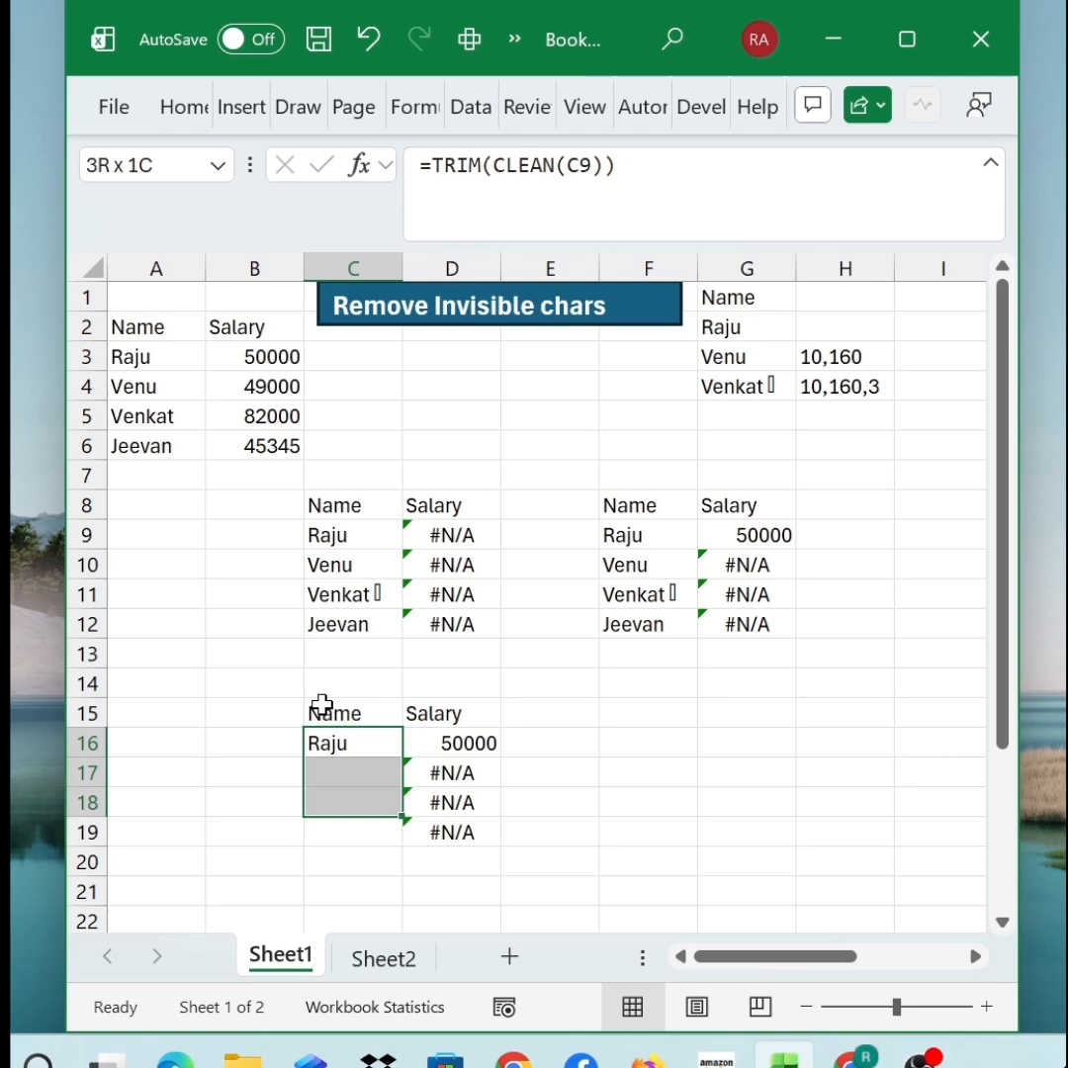
{"action": "key", "text": "shift+Down"}
{"action": "key", "text": "ctrl+d"}
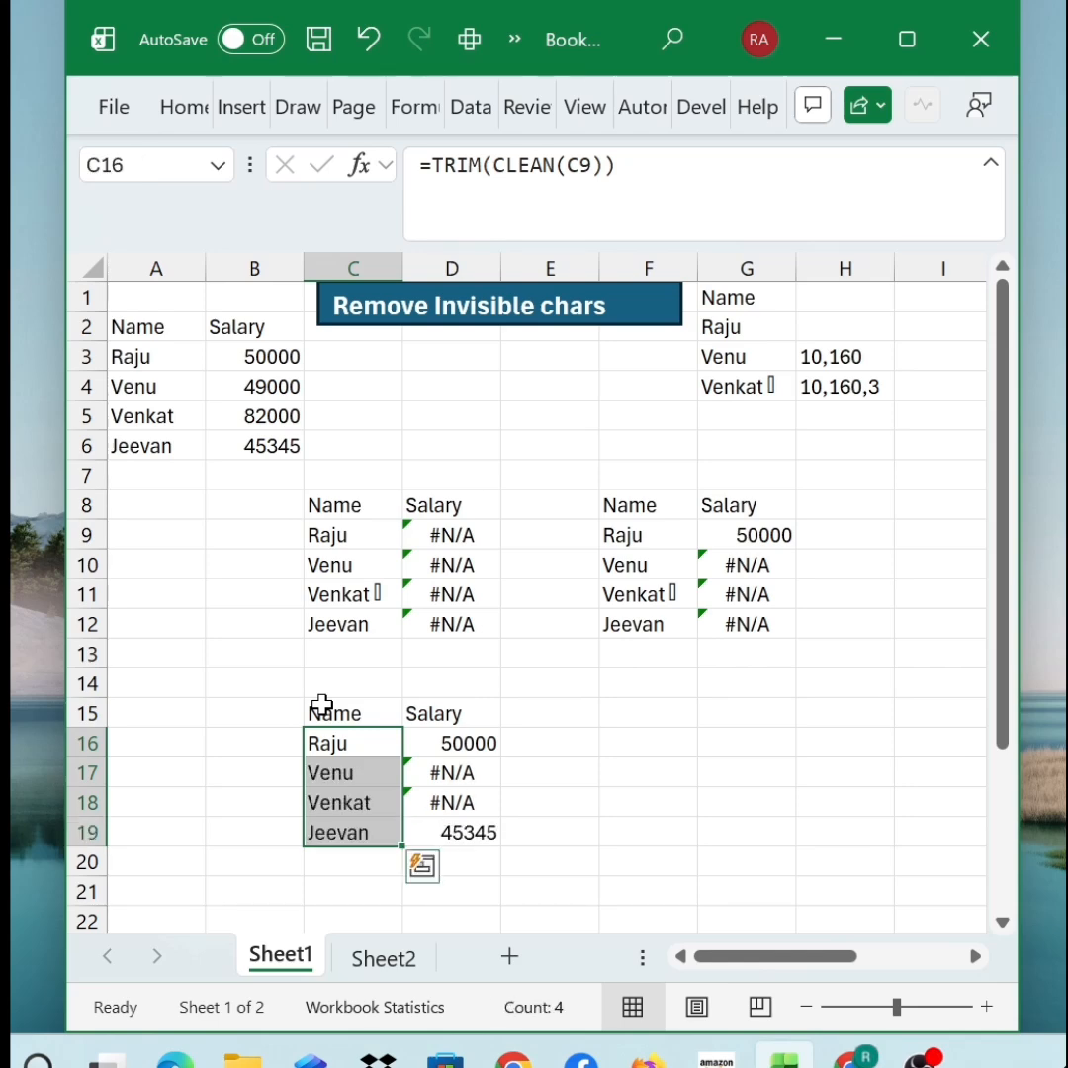
Step: Check the XLOOKUP formula in D18 of the lower Salary column
{"action": "key", "text": "Down"}
{"action": "key", "text": "Down"}
{"action": "key", "text": "Right"}
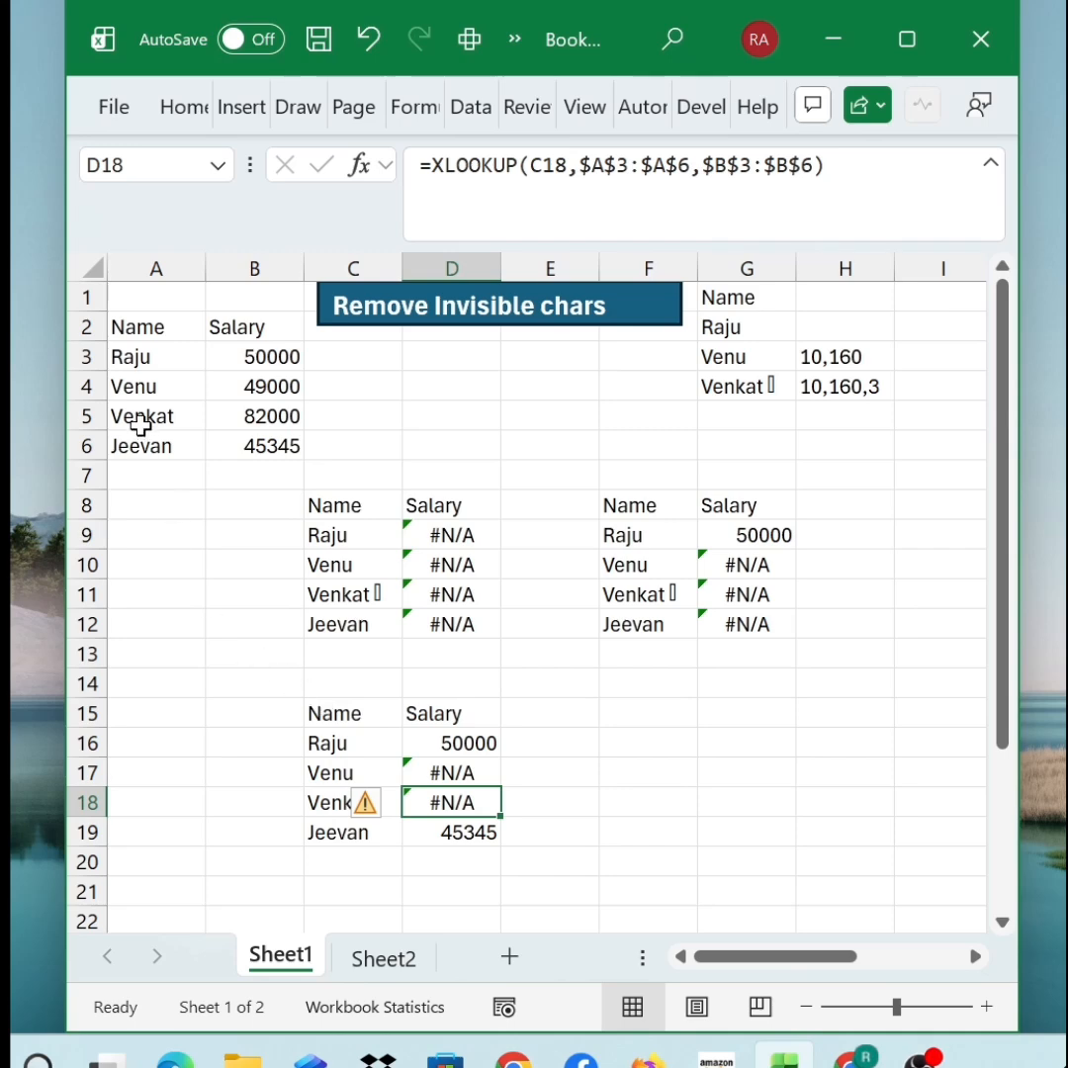
{"action": "left_click", "coordinate": [625, 799]}
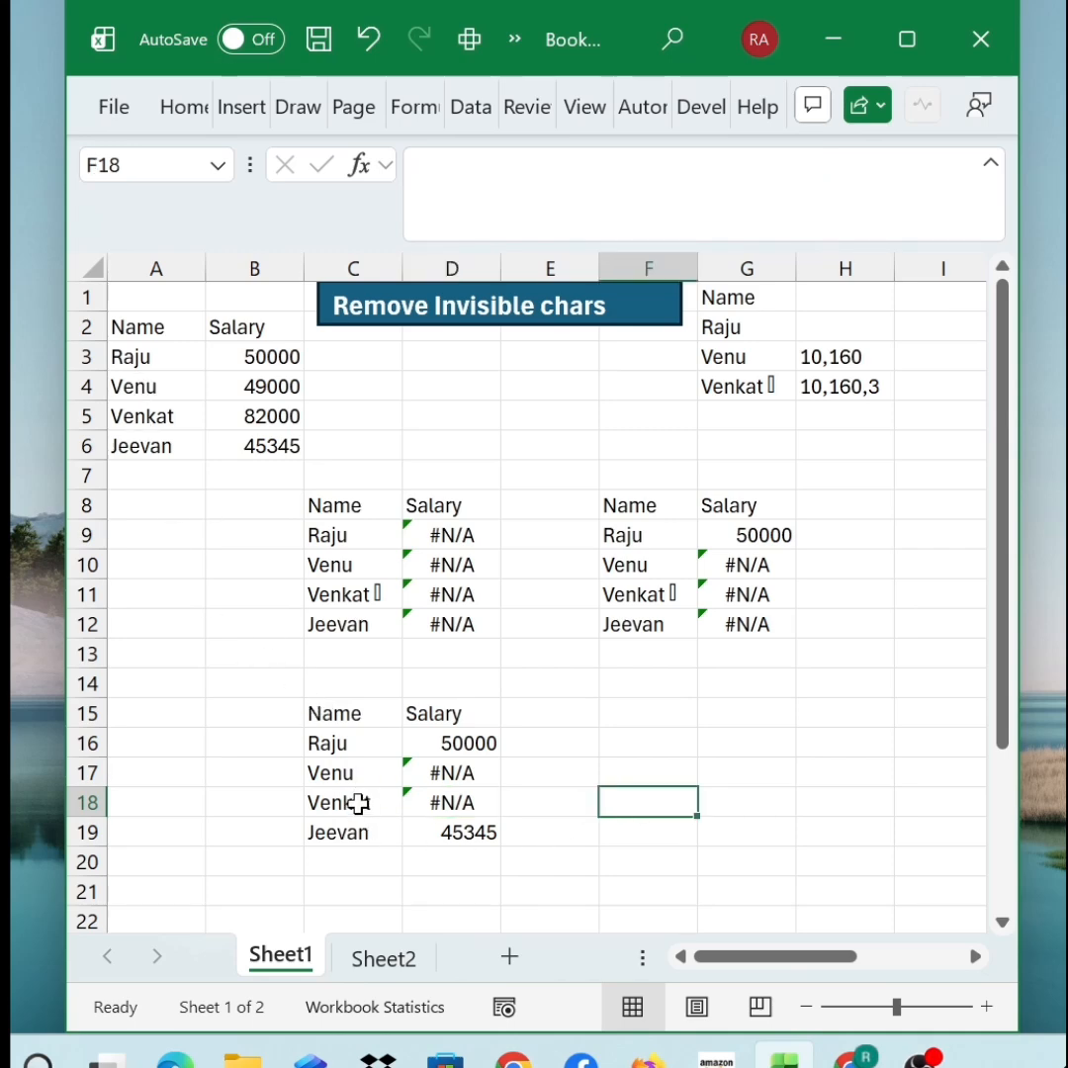
Step: Copy the Name and Salary table in C15:D19 and paste it at F15
{"action": "left_click", "coordinate": [363, 773]}
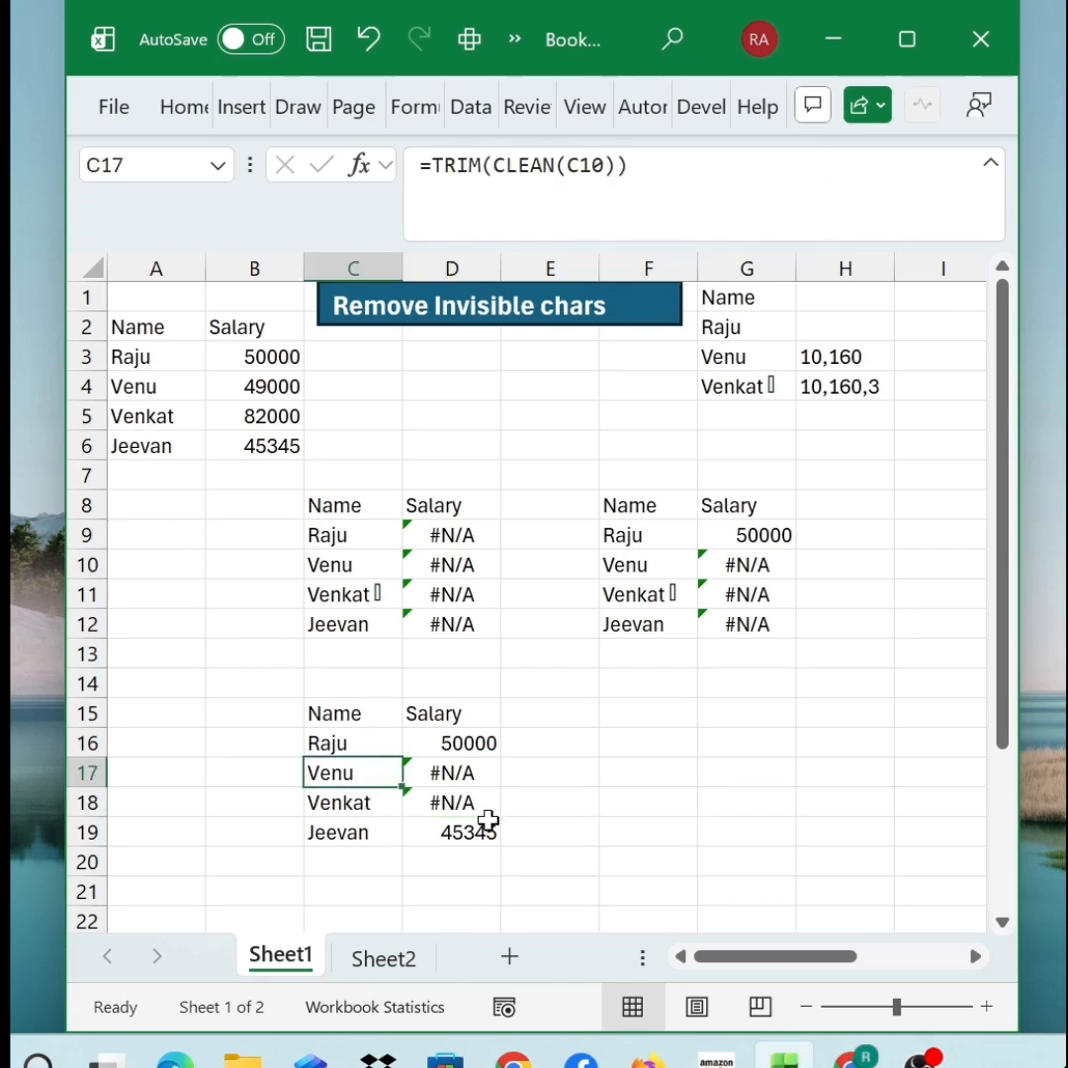
{"action": "key", "text": "Up"}
{"action": "key", "text": "Up"}
{"action": "key", "text": "shift+Right"}
{"action": "key", "text": "shift+Down"}
{"action": "key", "text": "shift+Down"}
{"action": "key", "text": "shift+Down"}
{"action": "key", "text": "shift+Down"}
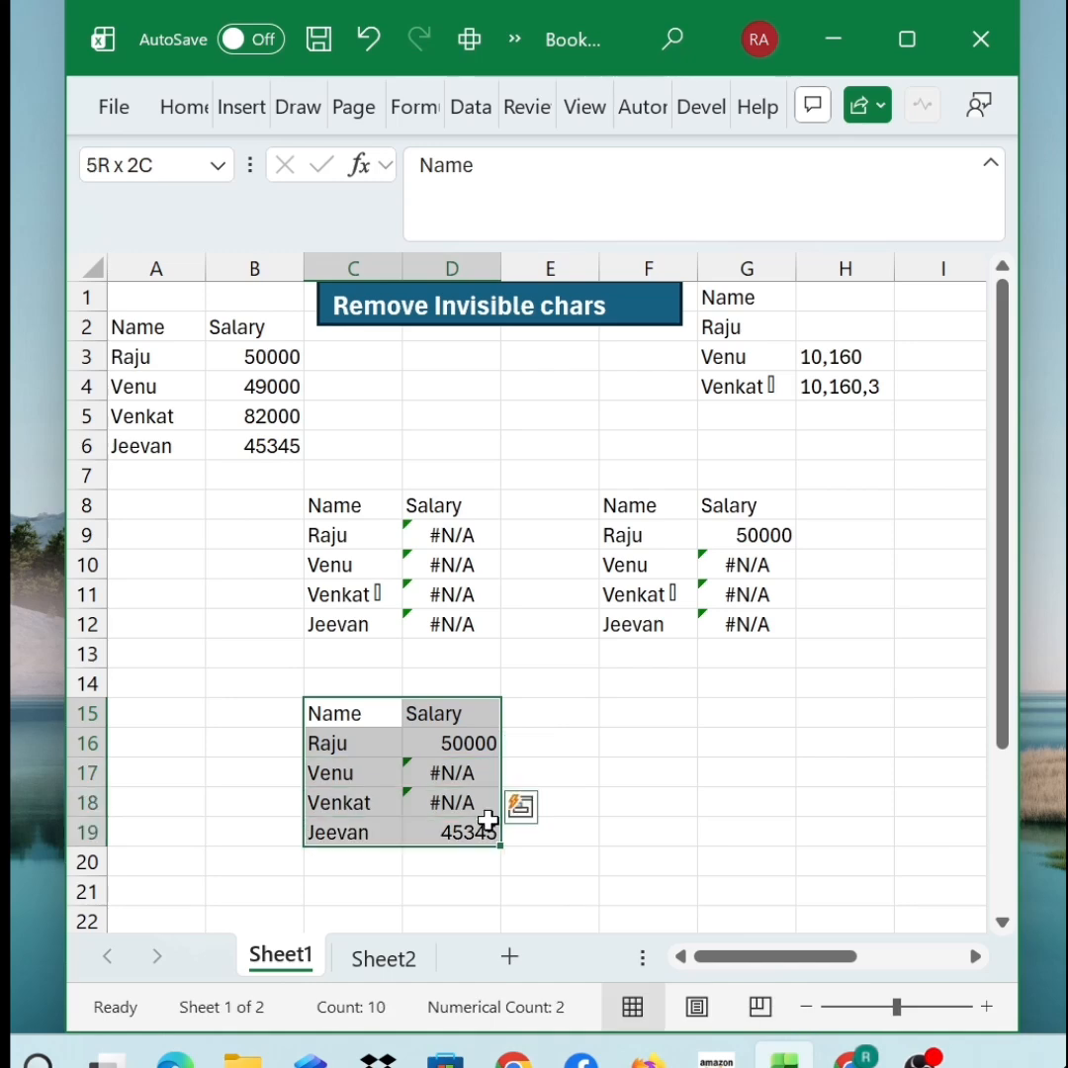
{"action": "key", "text": "ctrl+c"}
{"action": "key", "text": "Right"}
{"action": "key", "text": "Right"}
{"action": "key", "text": "Right"}
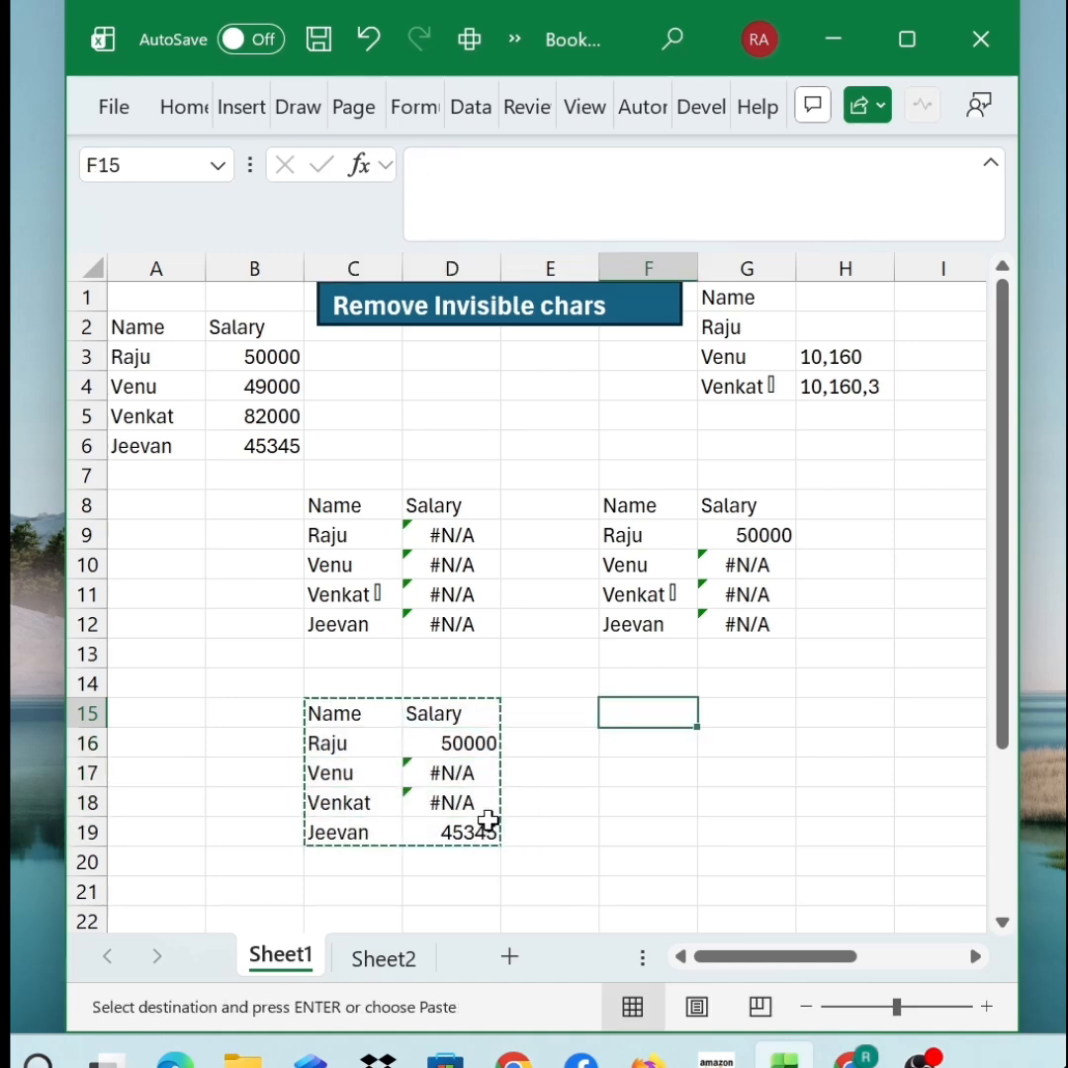
{"action": "key", "text": "ctrl+v"}
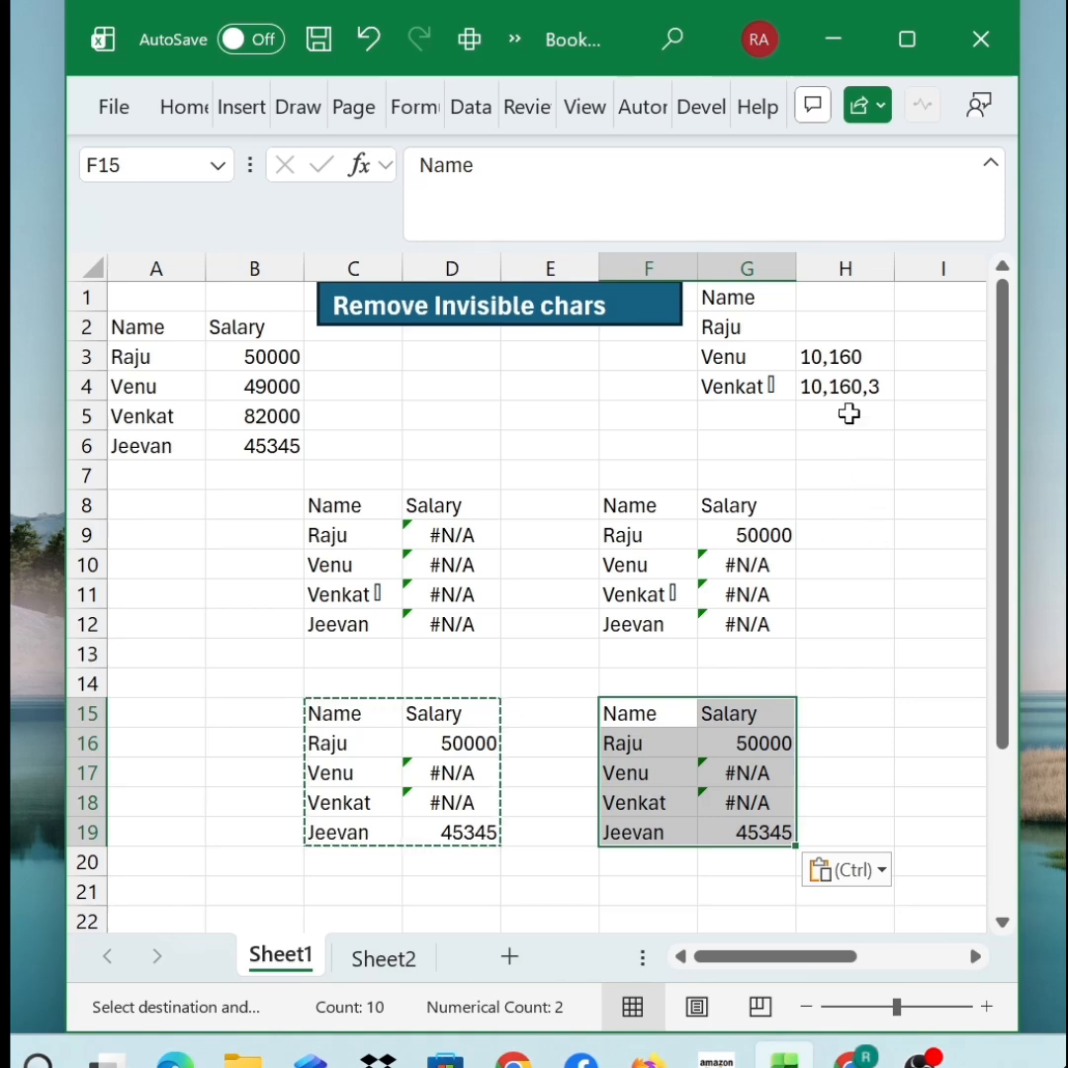
{"action": "left_click", "coordinate": [840, 356]}
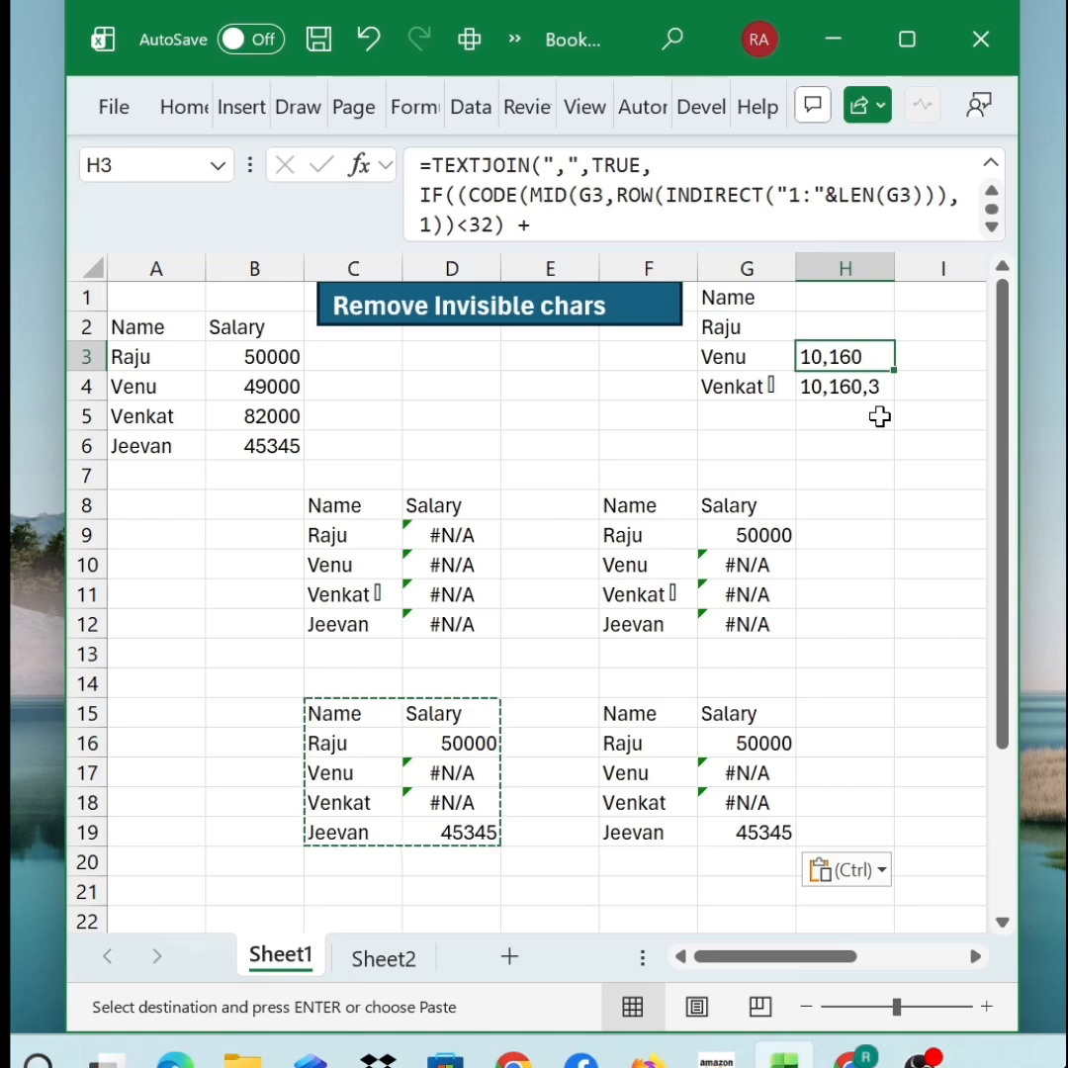
{"action": "left_click", "coordinate": [658, 713]}
{"action": "key", "text": "Escape"}
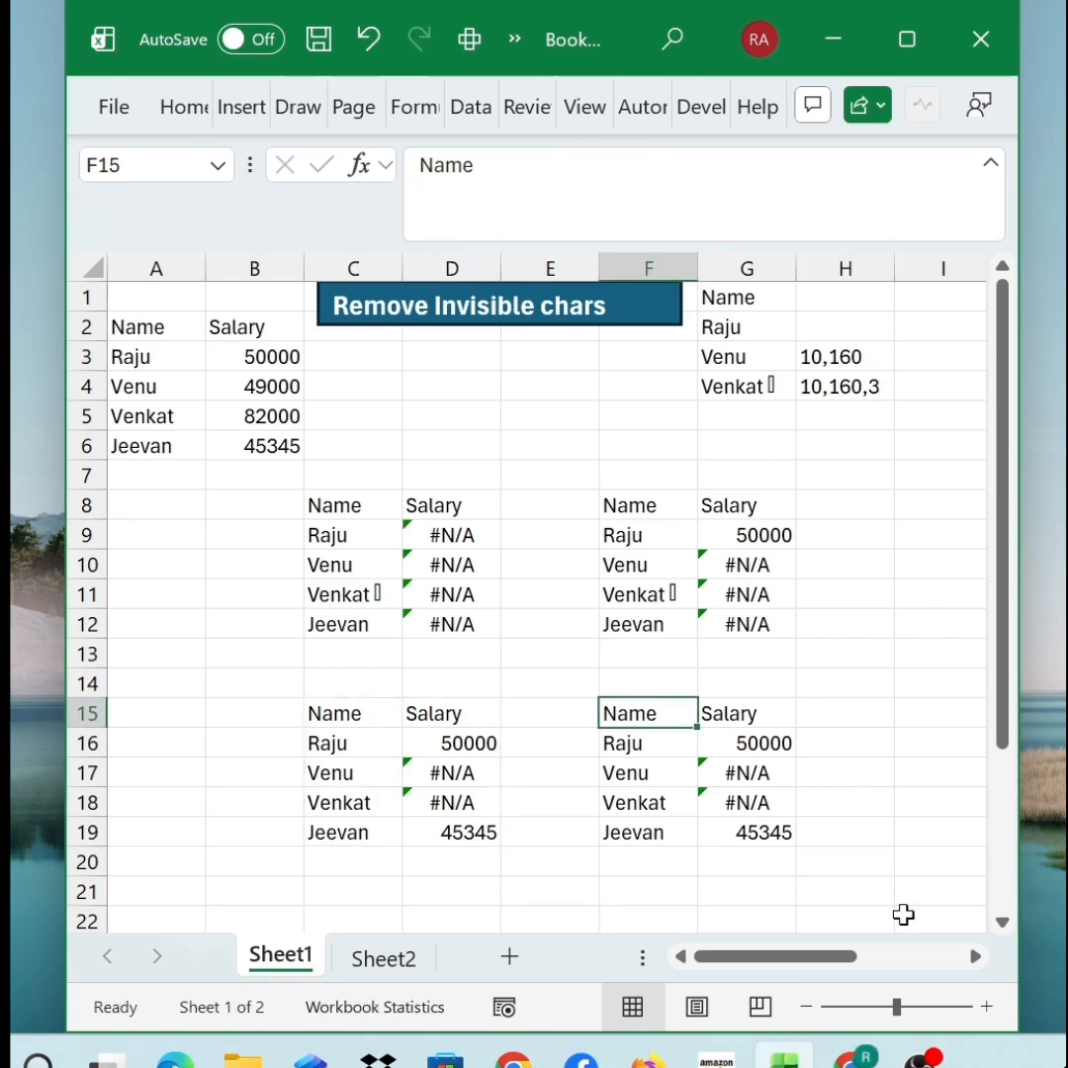
Step: Enter the formula =TRIM(CLEAN(SUBSTITUTE(C9,CHAR(160),""))) in F16
{"action": "key", "text": "Down"}
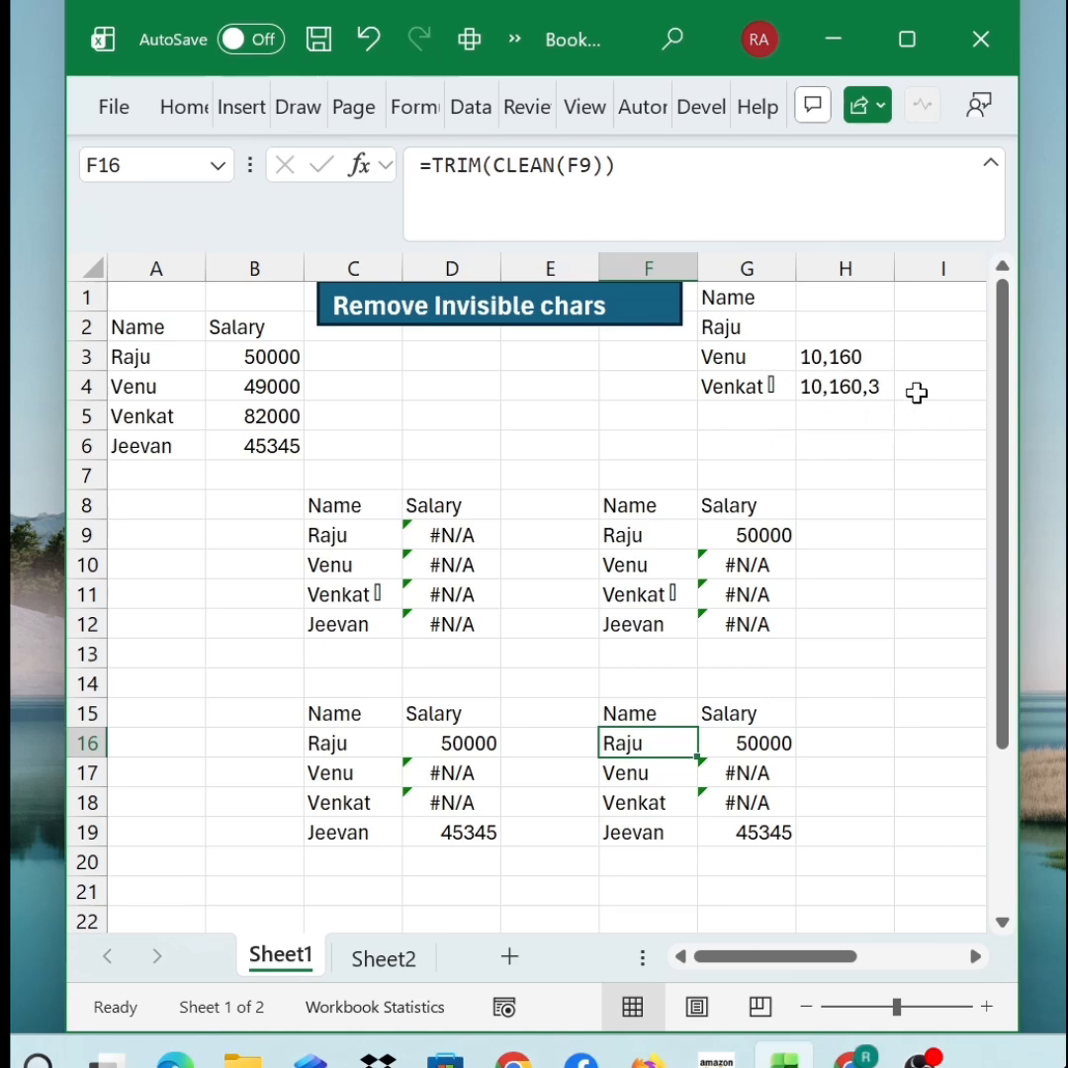
{"action": "left_click", "coordinate": [855, 360]}
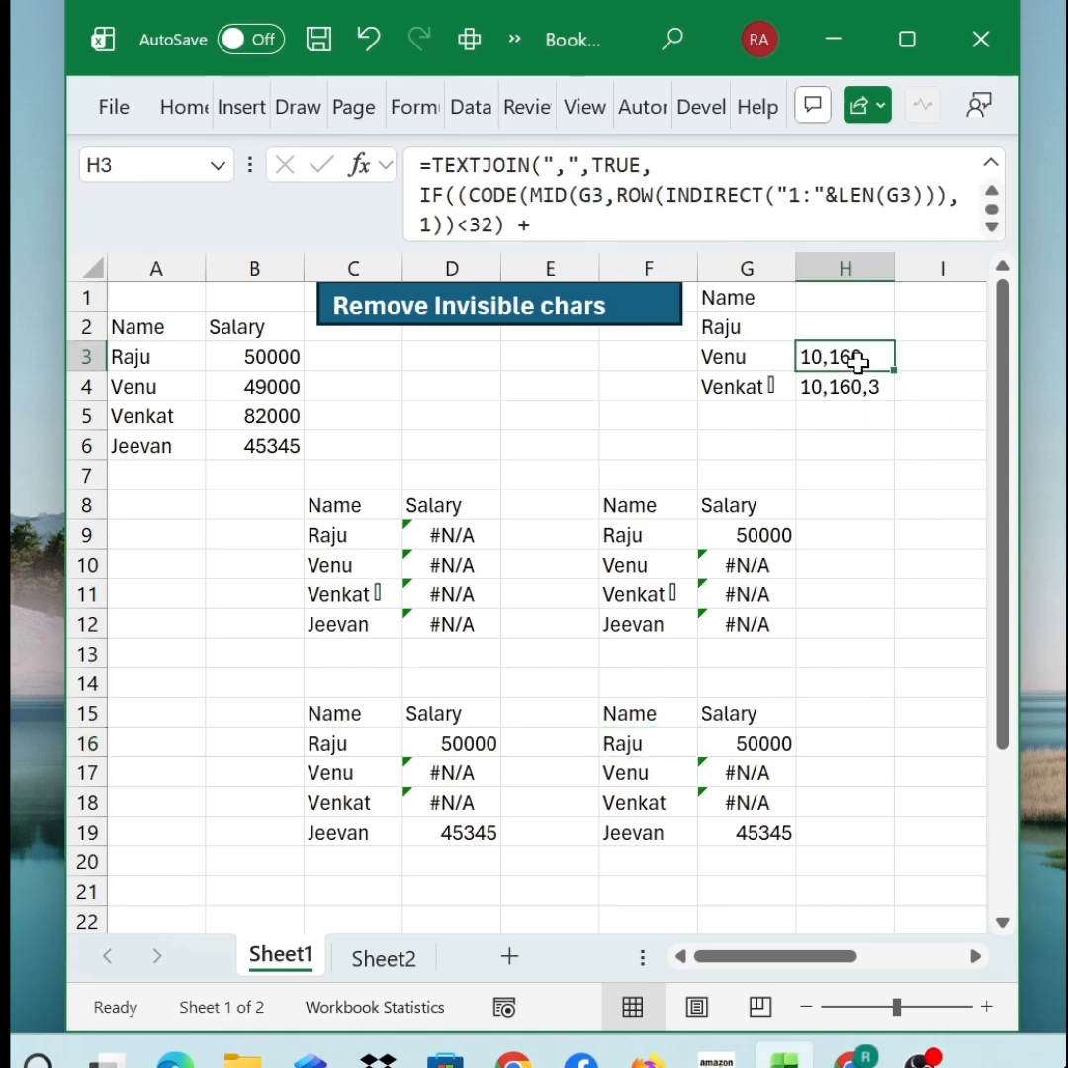
{"action": "left_click", "coordinate": [671, 777]}
{"action": "key", "text": "Up"}
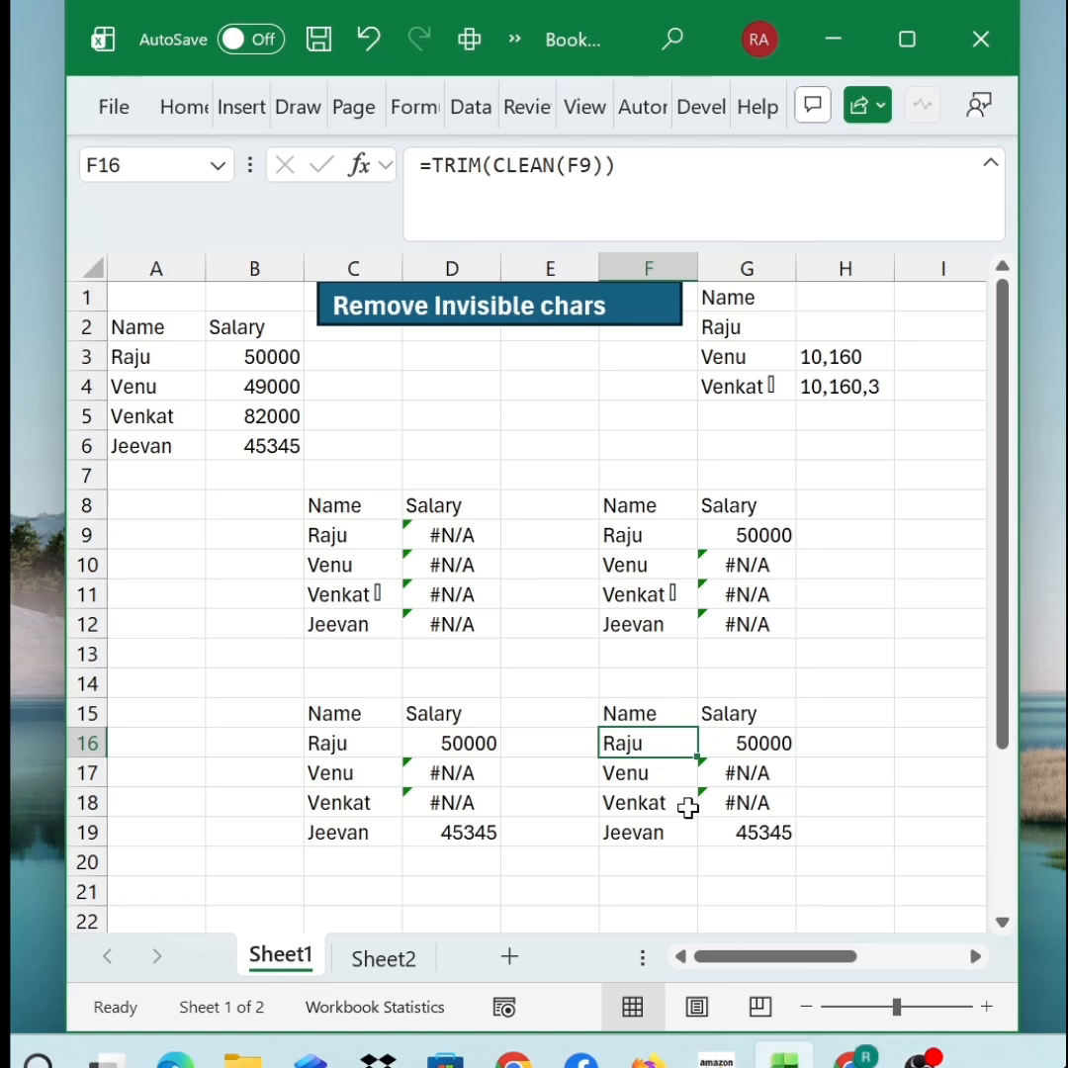
{"action": "type", "text": "="}
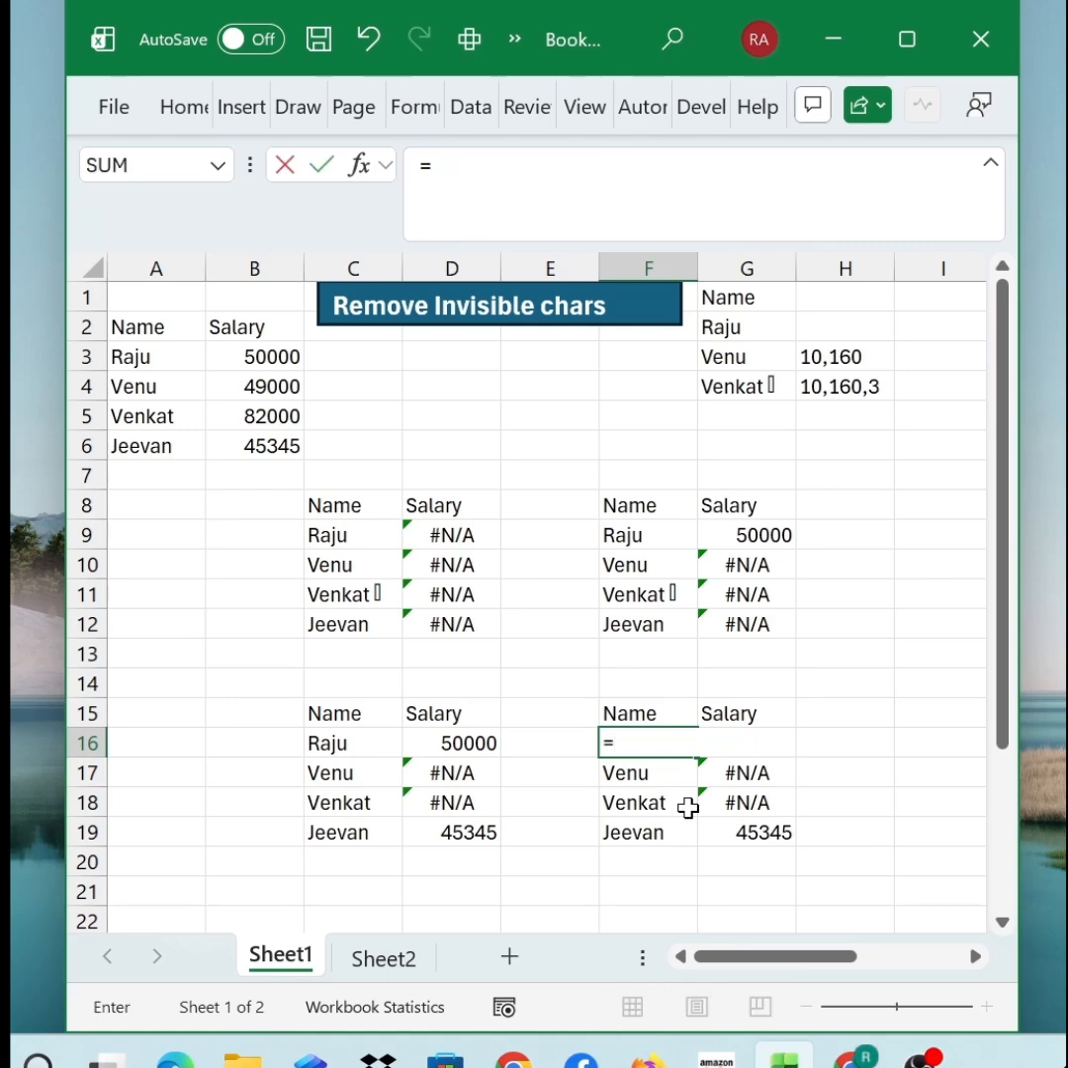
{"action": "type", "text": "trim"}
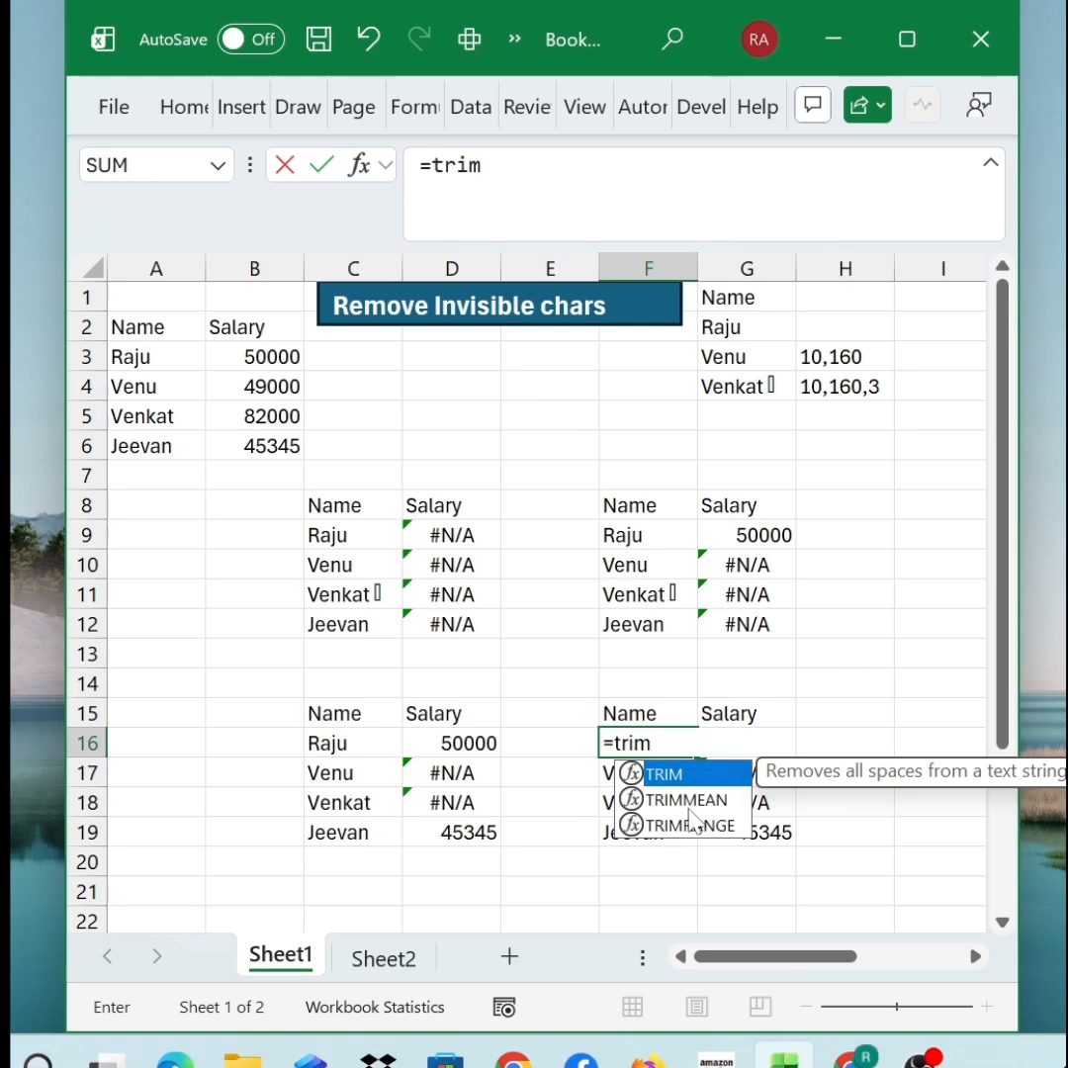
{"action": "type", "text": "(clean"}
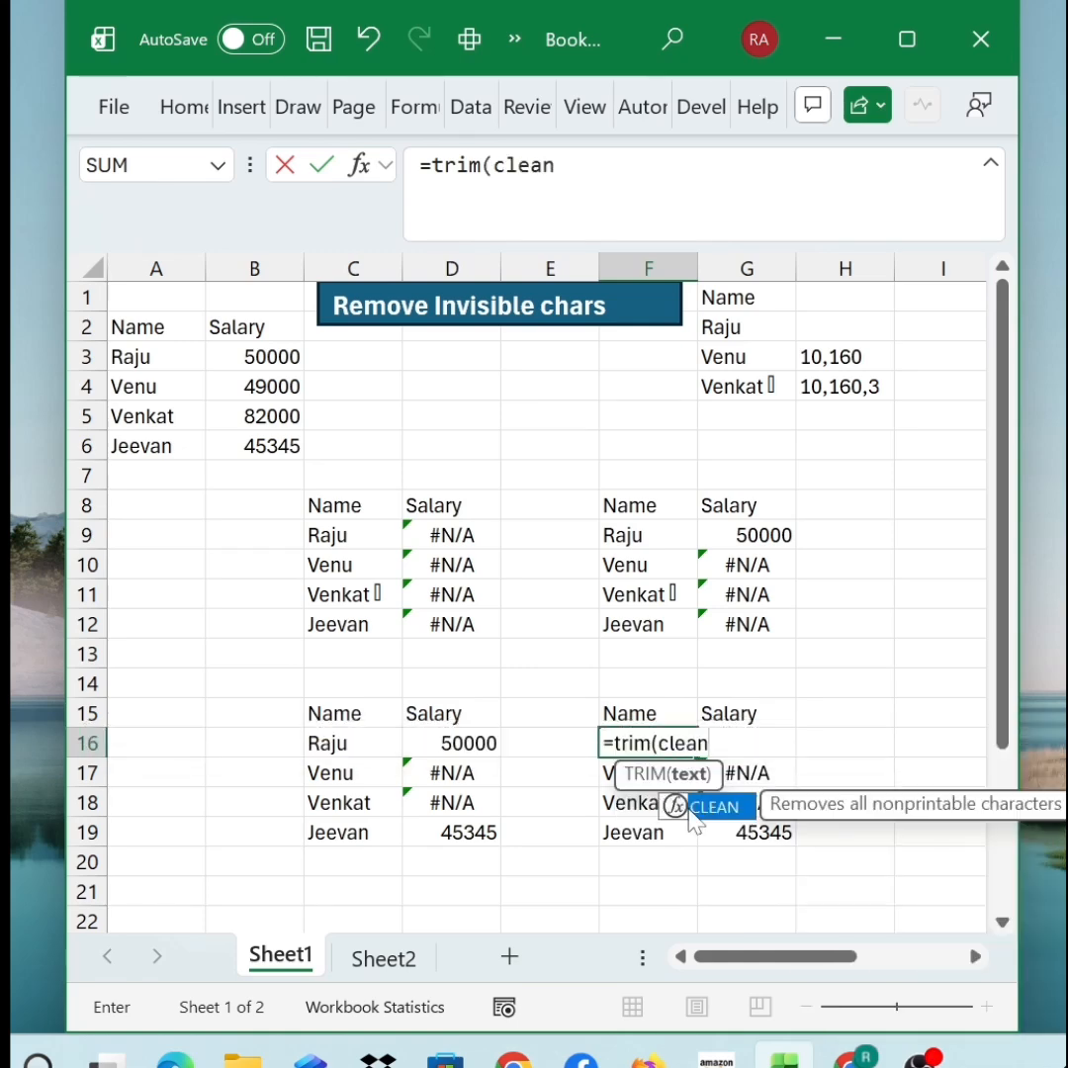
{"action": "type", "text": "(sub"}
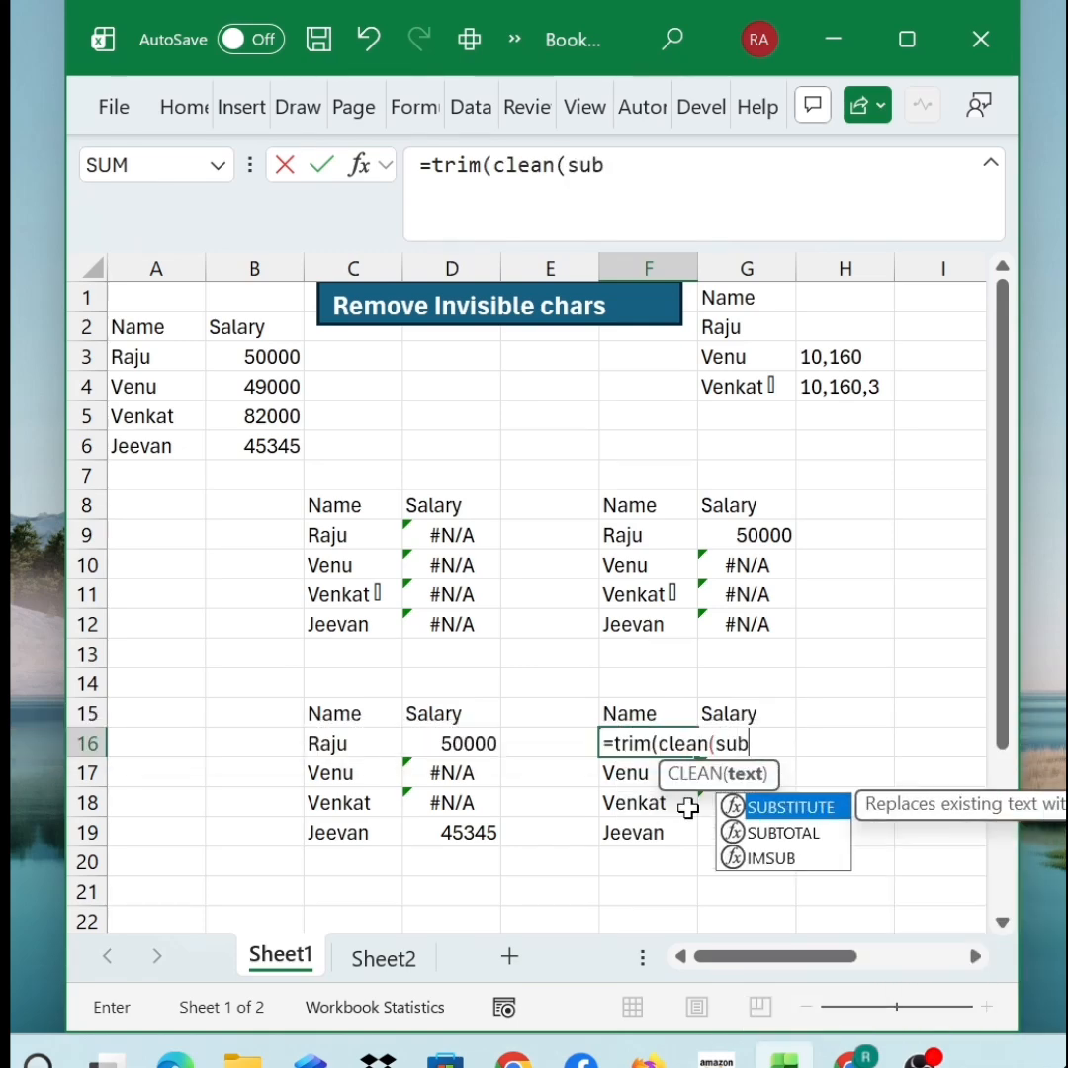
{"action": "type", "text": "stitute("}
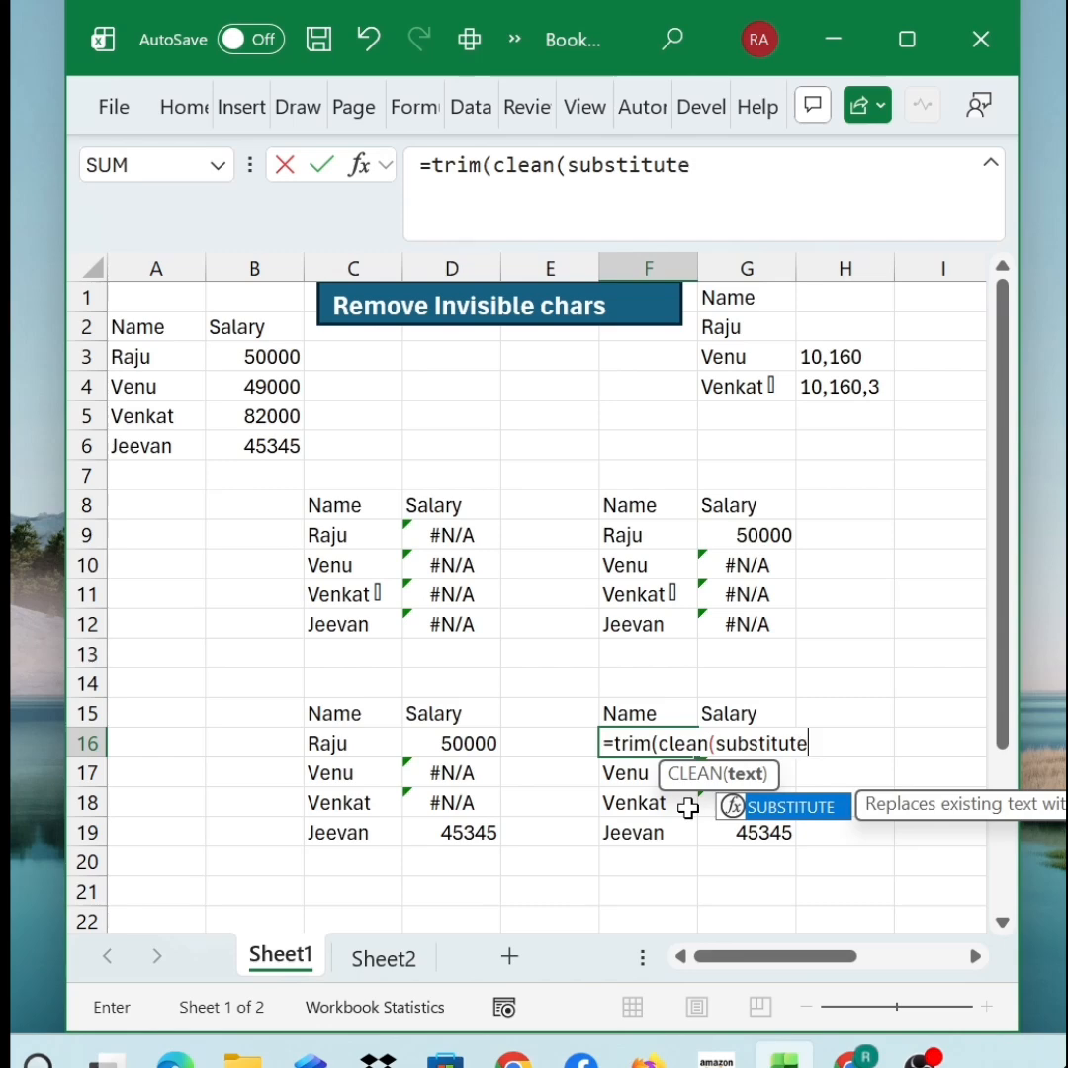
{"action": "left_click", "coordinate": [339, 534]}
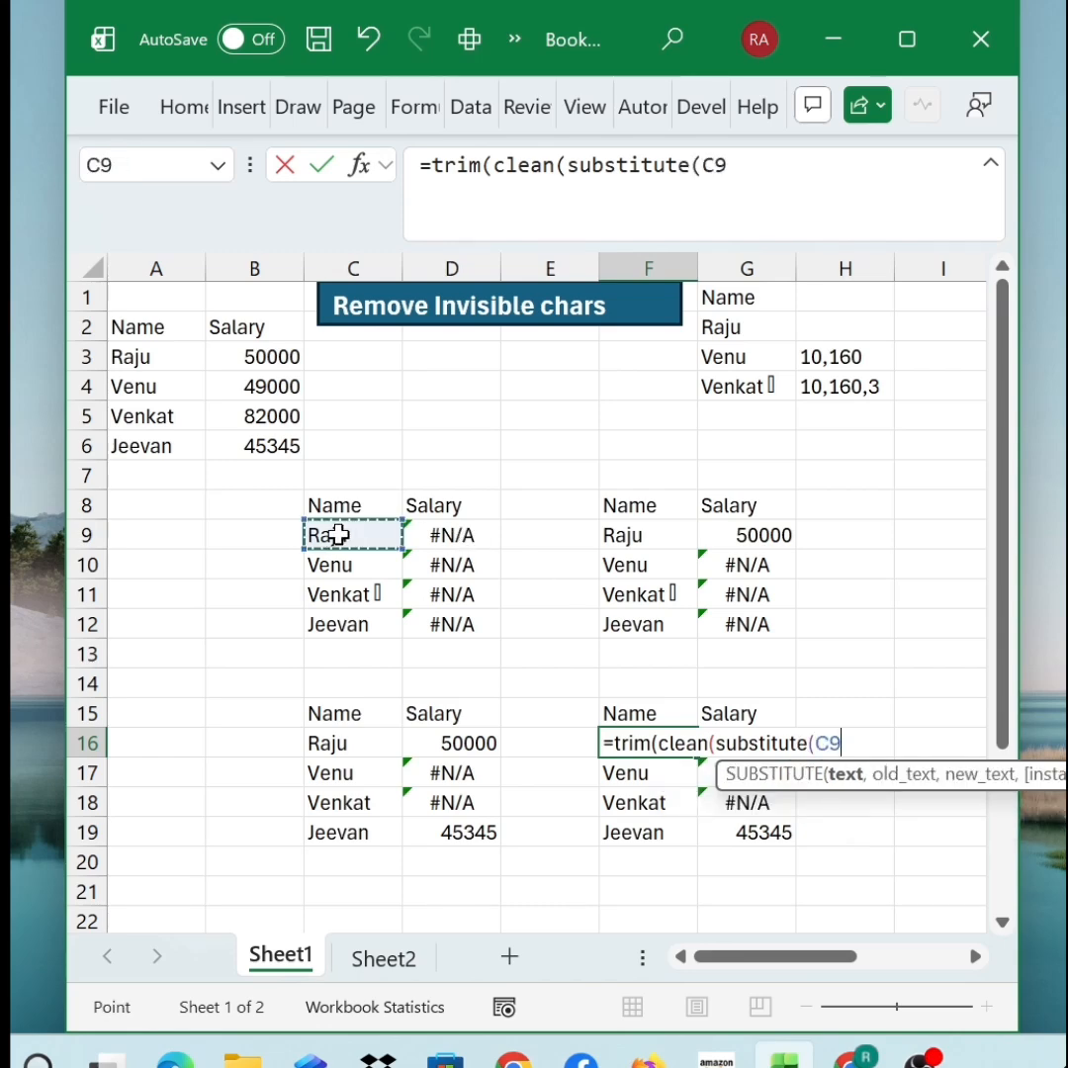
{"action": "type", "text": ",cha"}
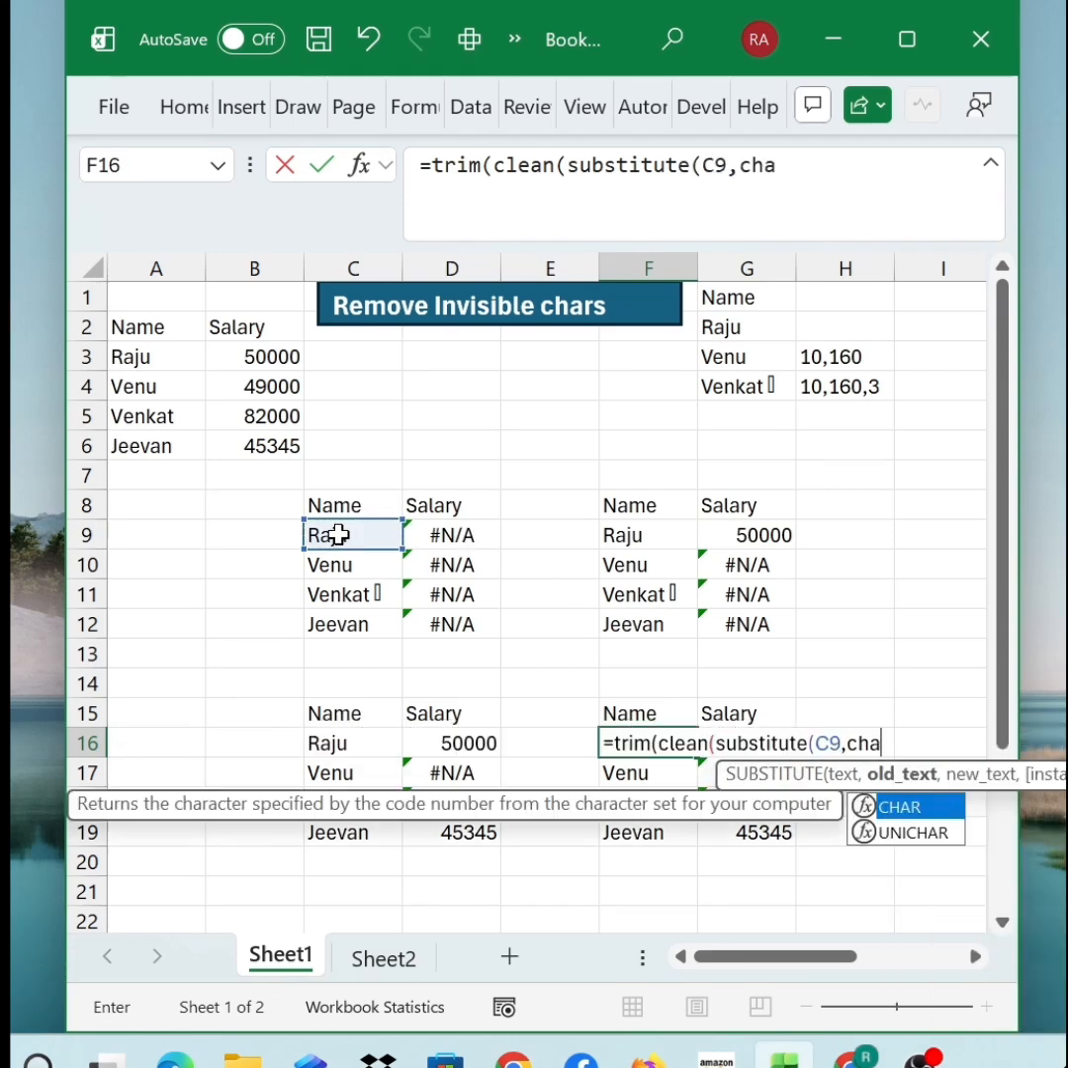
{"action": "type", "text": "r(160"}
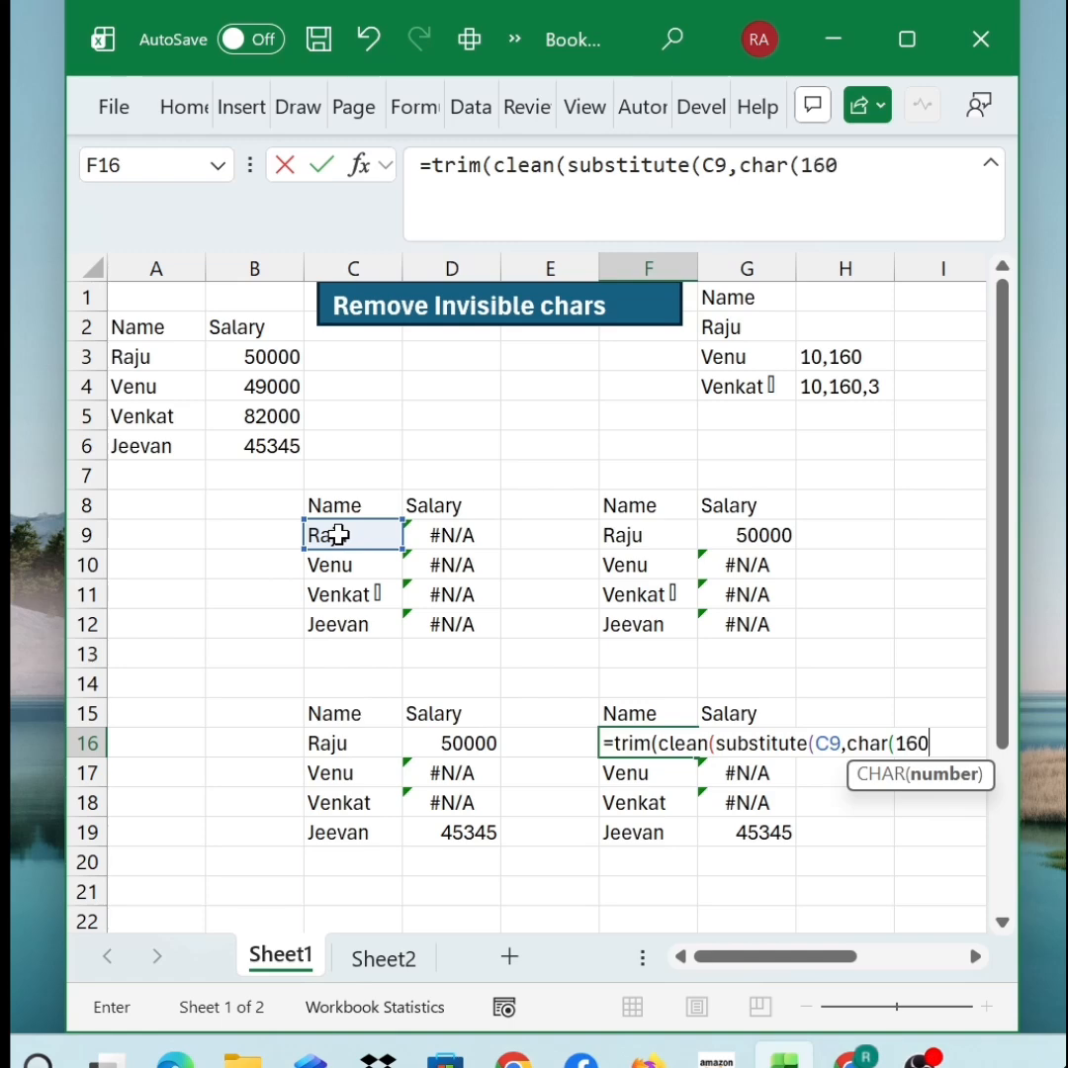
{"action": "type", "text": "),"}
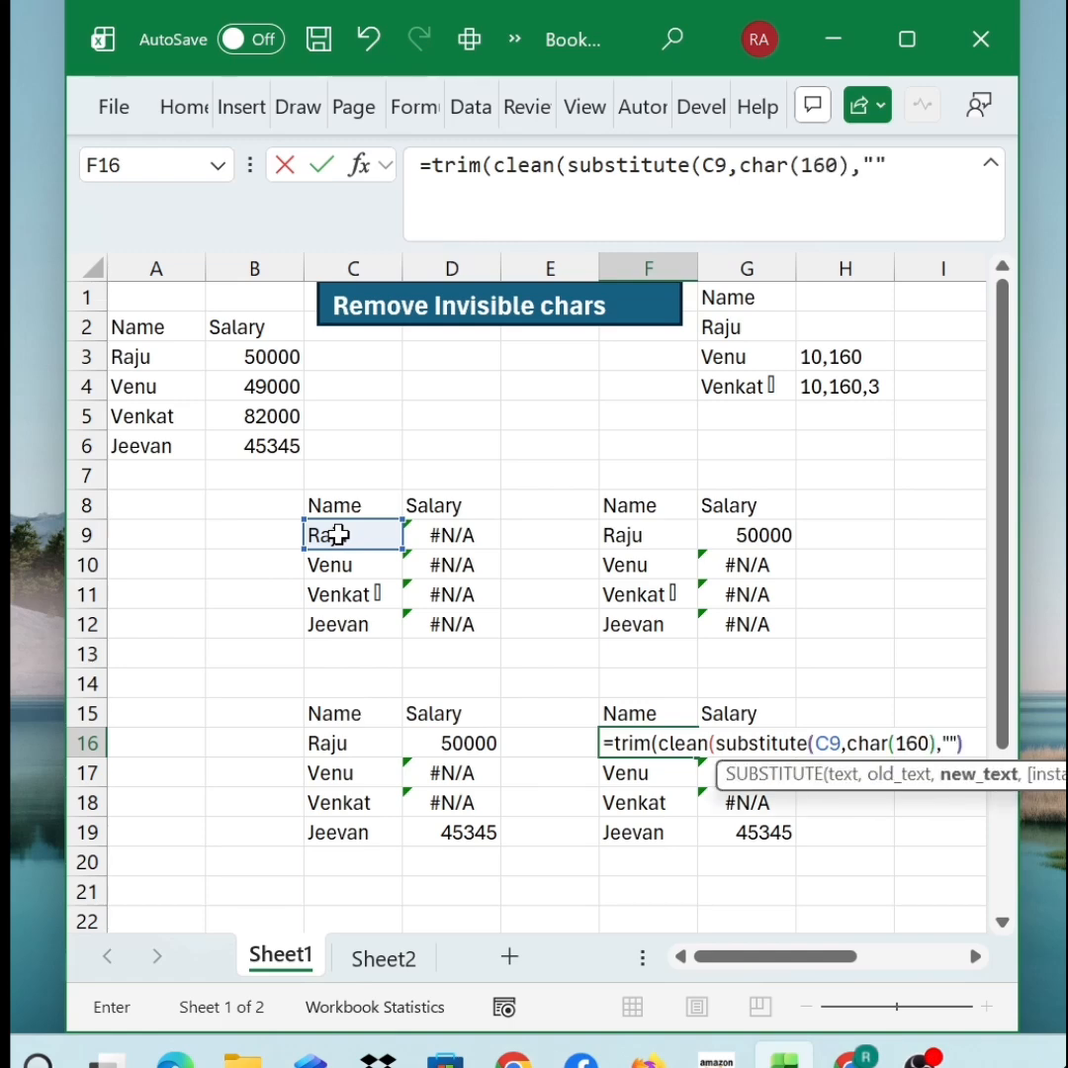
{"action": "type", "text": "\"\")"}
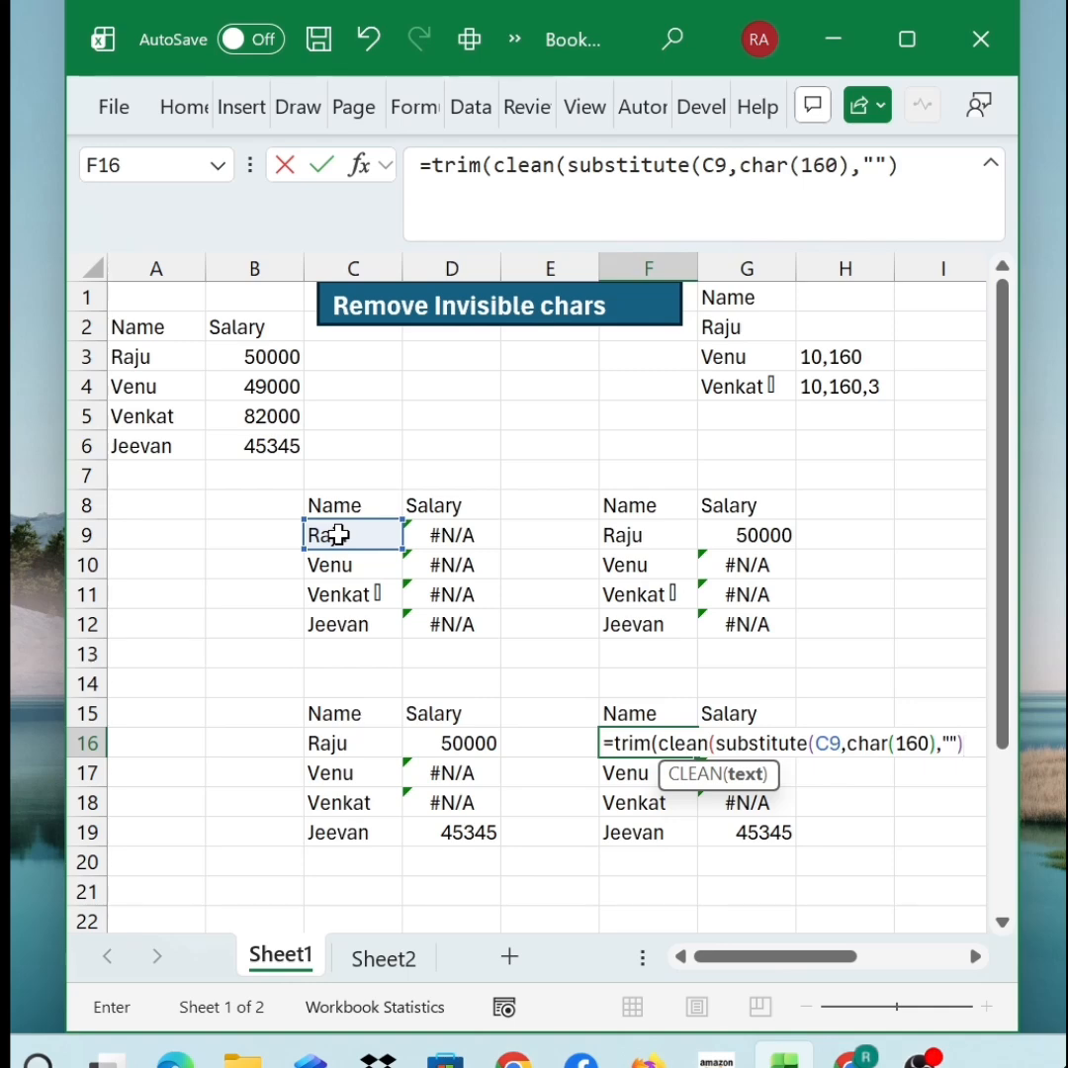
{"action": "key", "text": "Return"}
{"action": "key", "text": "Return"}
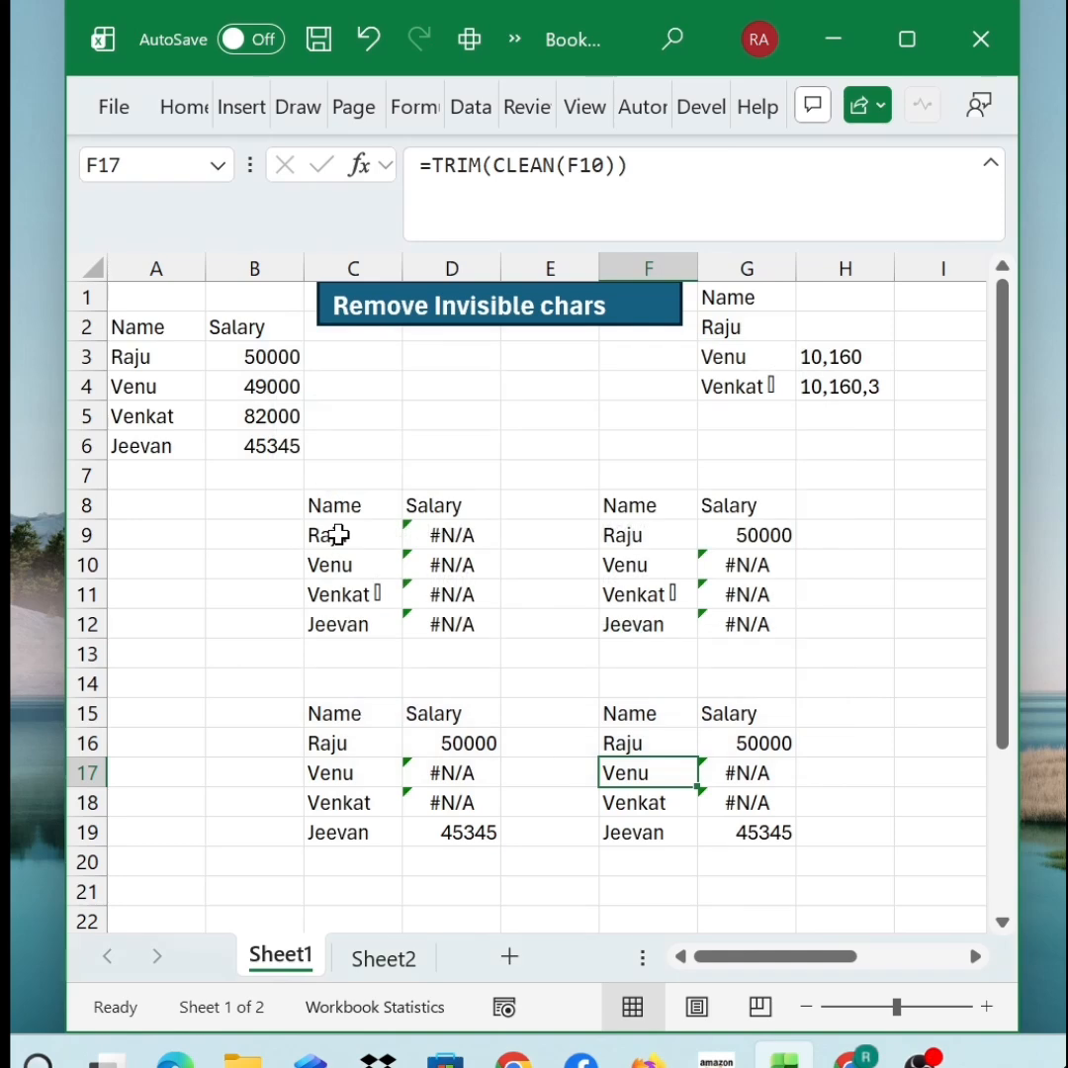
Step: Fill the TRIM, CLEAN and SUBSTITUTE formula from F16 down through F19
{"action": "key", "text": "Up"}
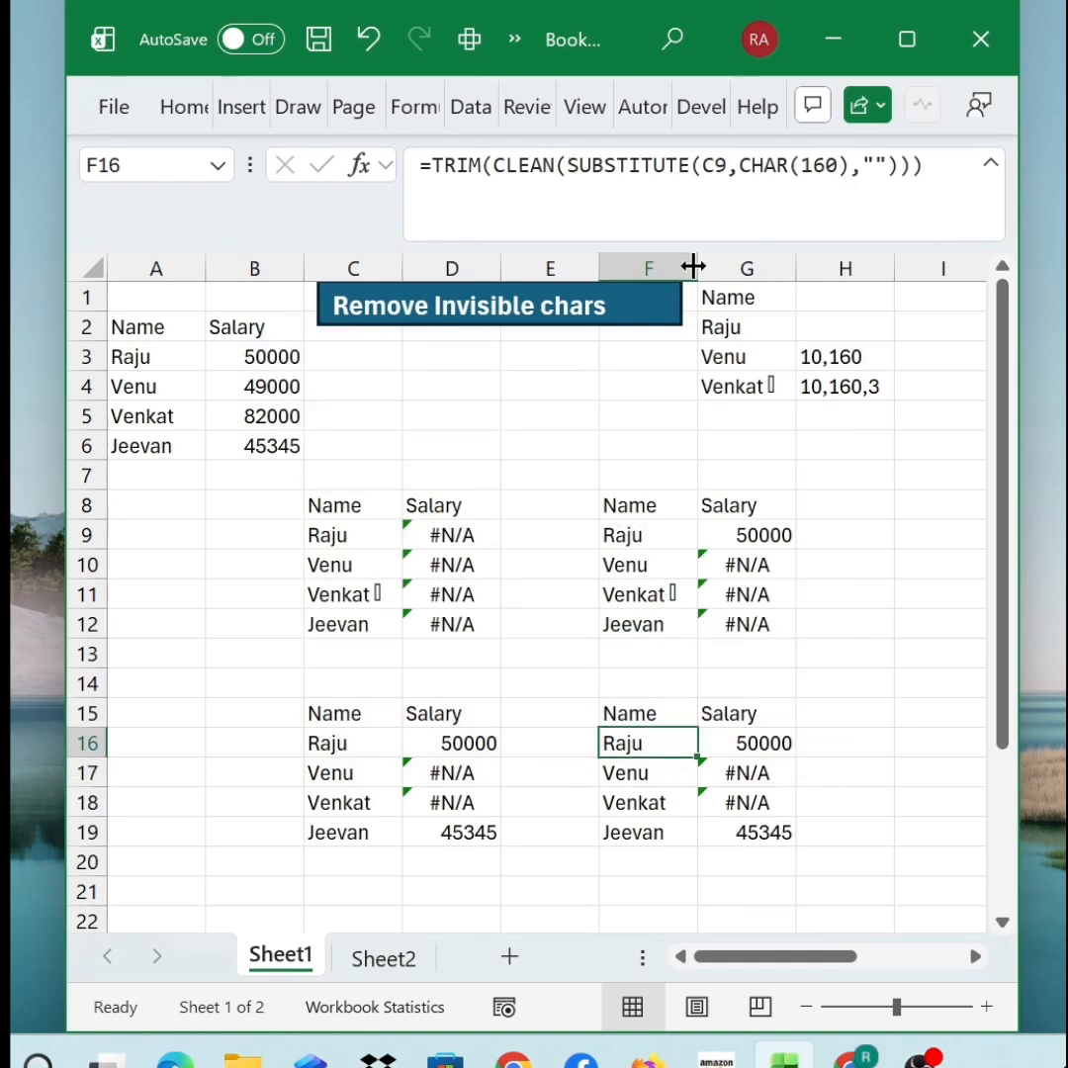
{"action": "key", "text": "shift+Down"}
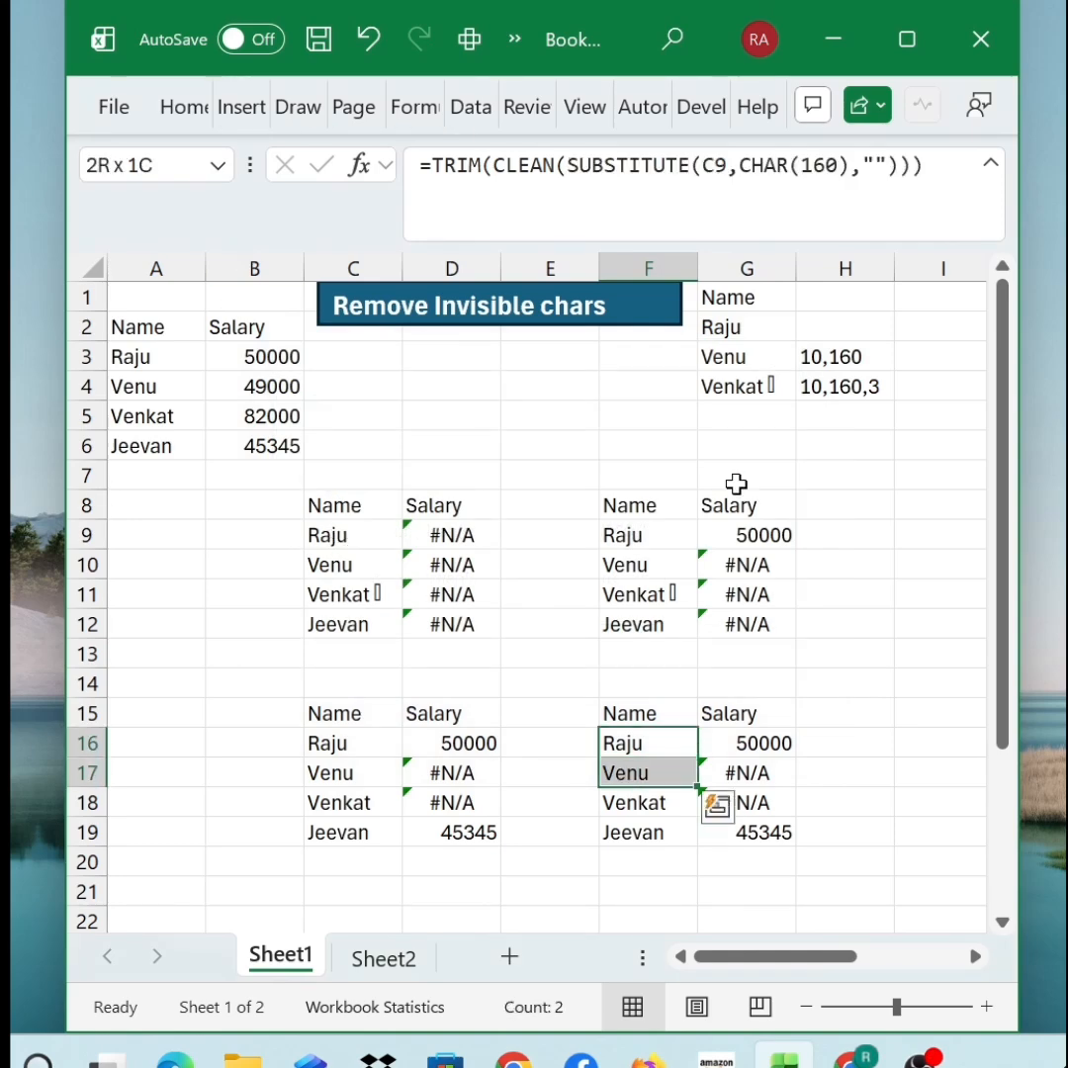
{"action": "key", "text": "shift+Down"}
{"action": "key", "text": "shift+Down"}
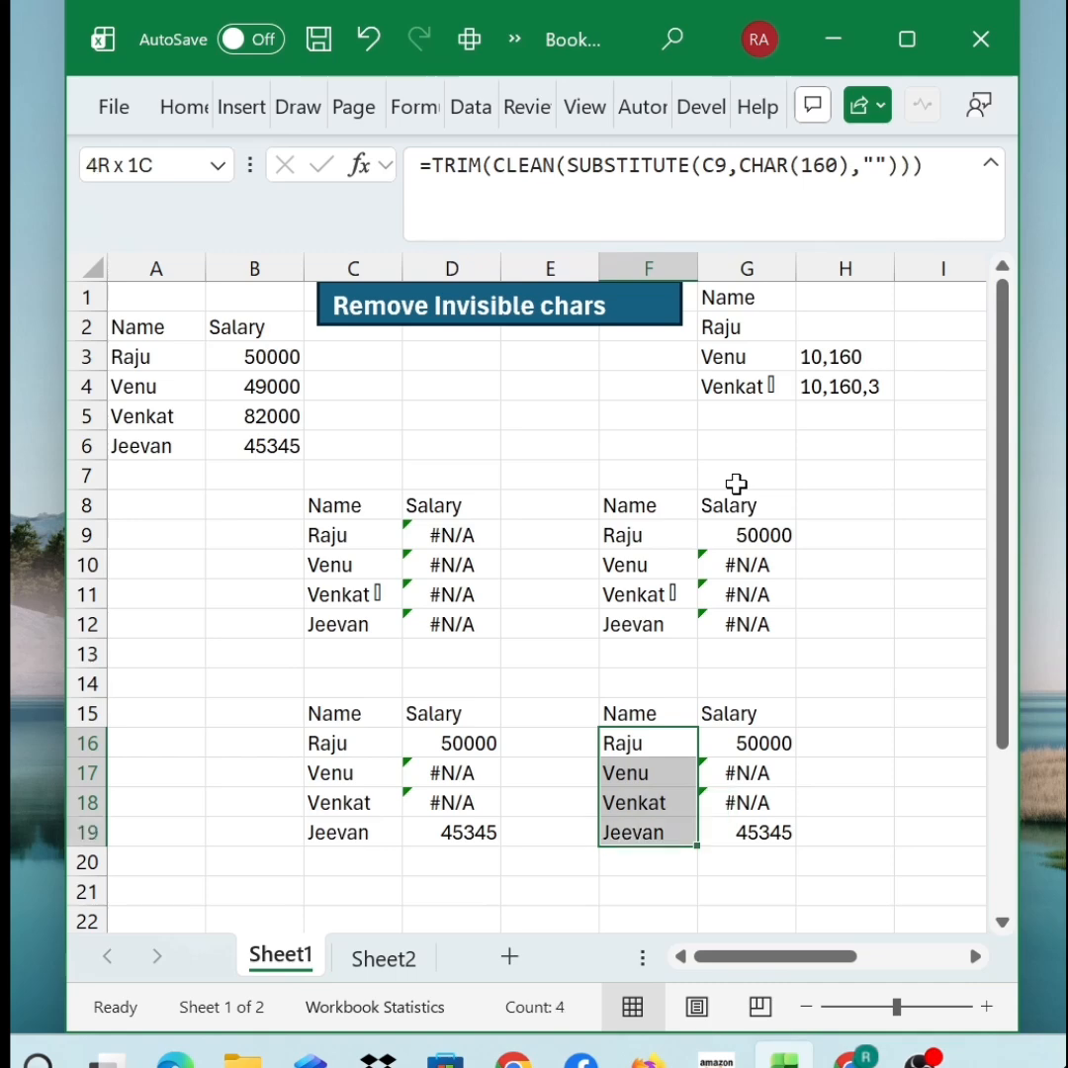
{"action": "key", "text": "ctrl+d"}
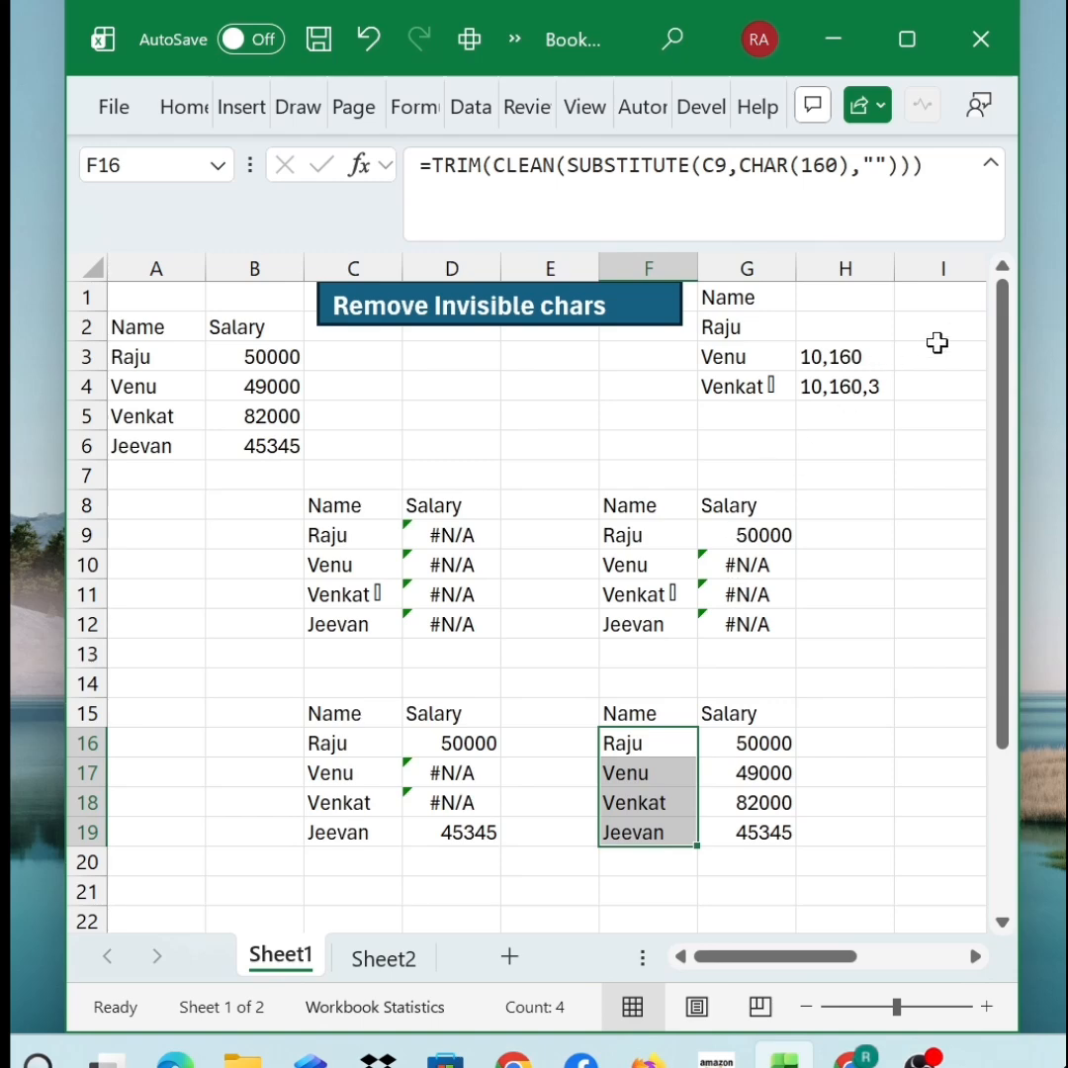
Step: Review the character-code formula in H4, the XLOOKUP in G17 and the cleaning formula in F16
{"action": "left_click", "coordinate": [876, 383]}
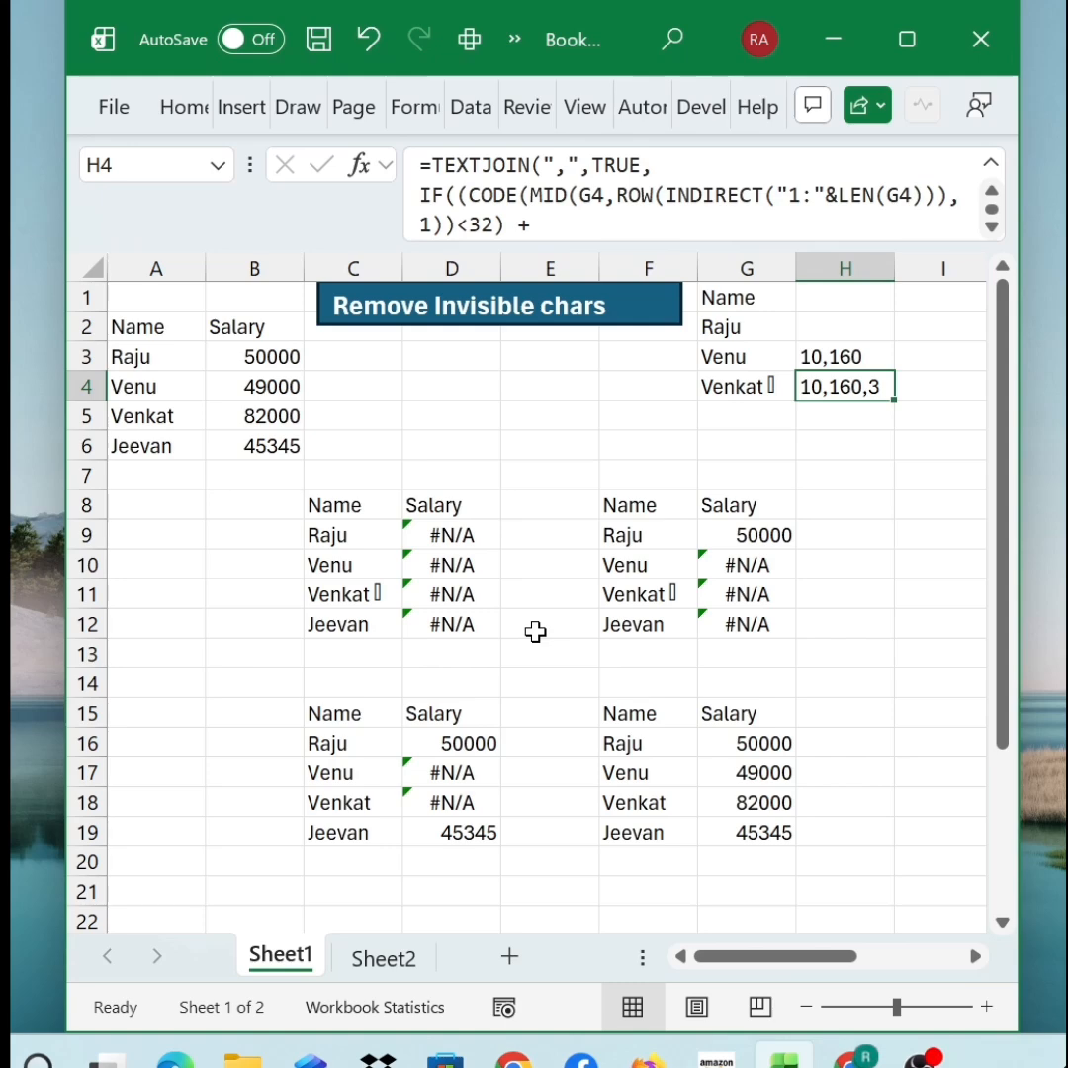
{"action": "left_click", "coordinate": [762, 773]}
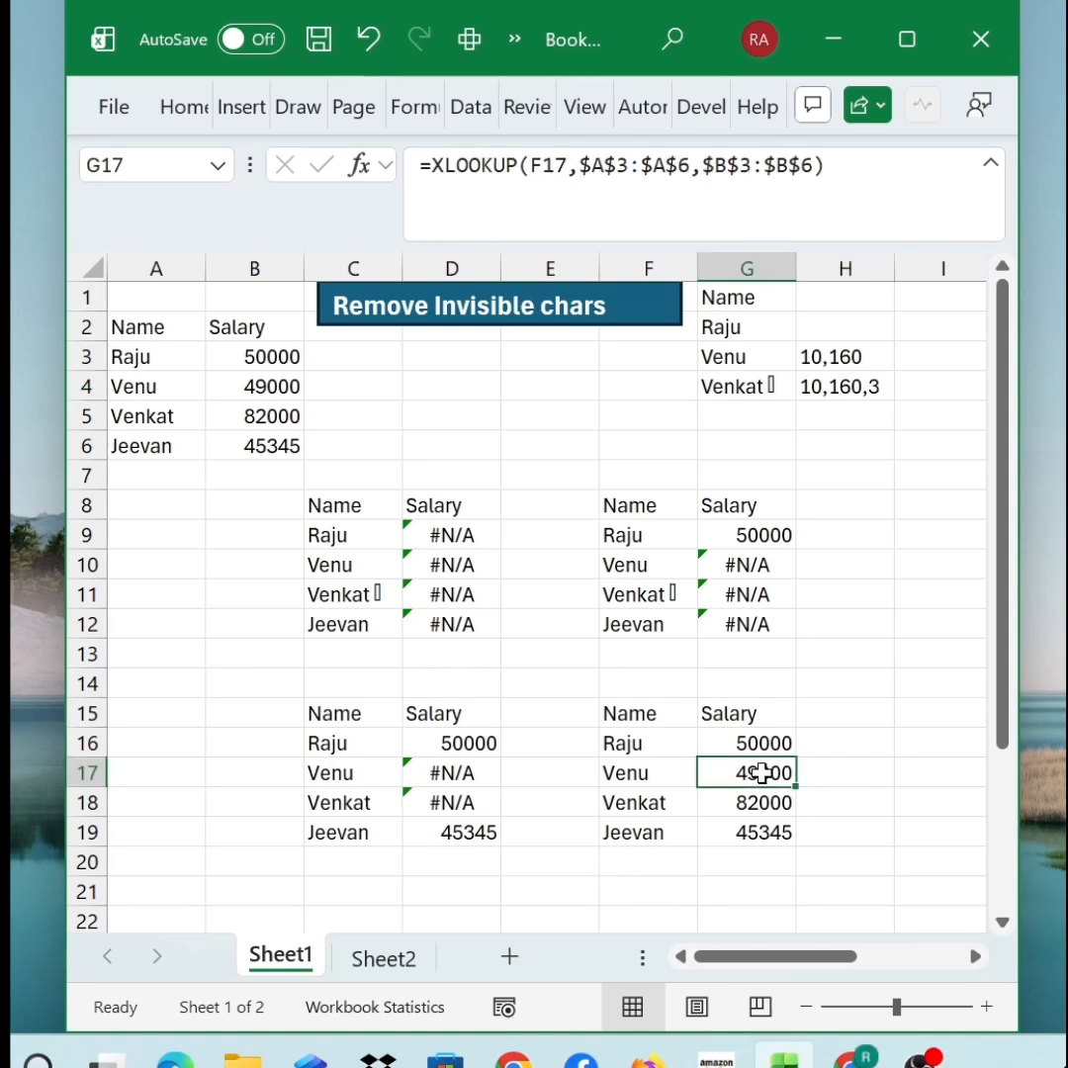
{"action": "left_click", "coordinate": [648, 744]}
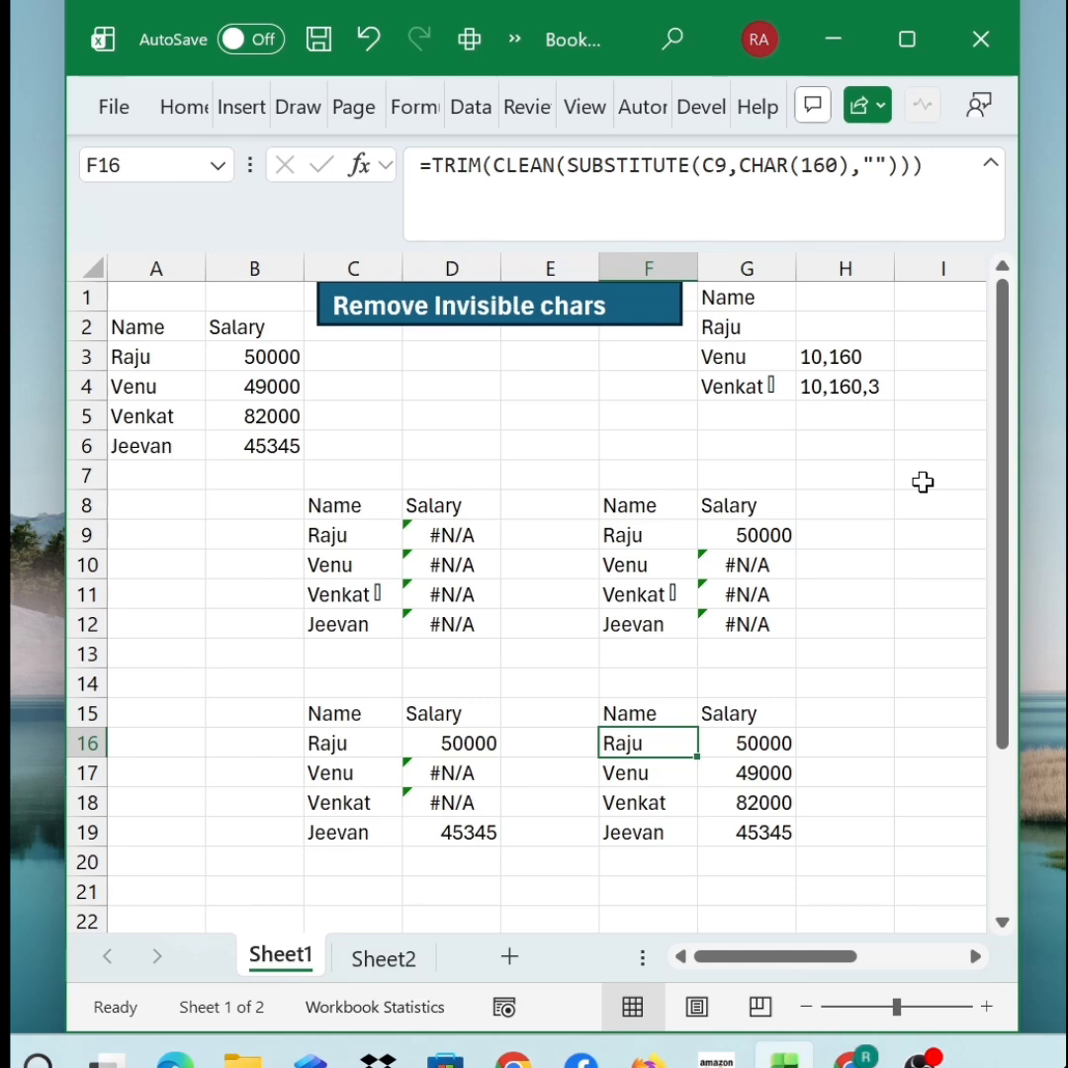
{"action": "left_click", "coordinate": [870, 392]}
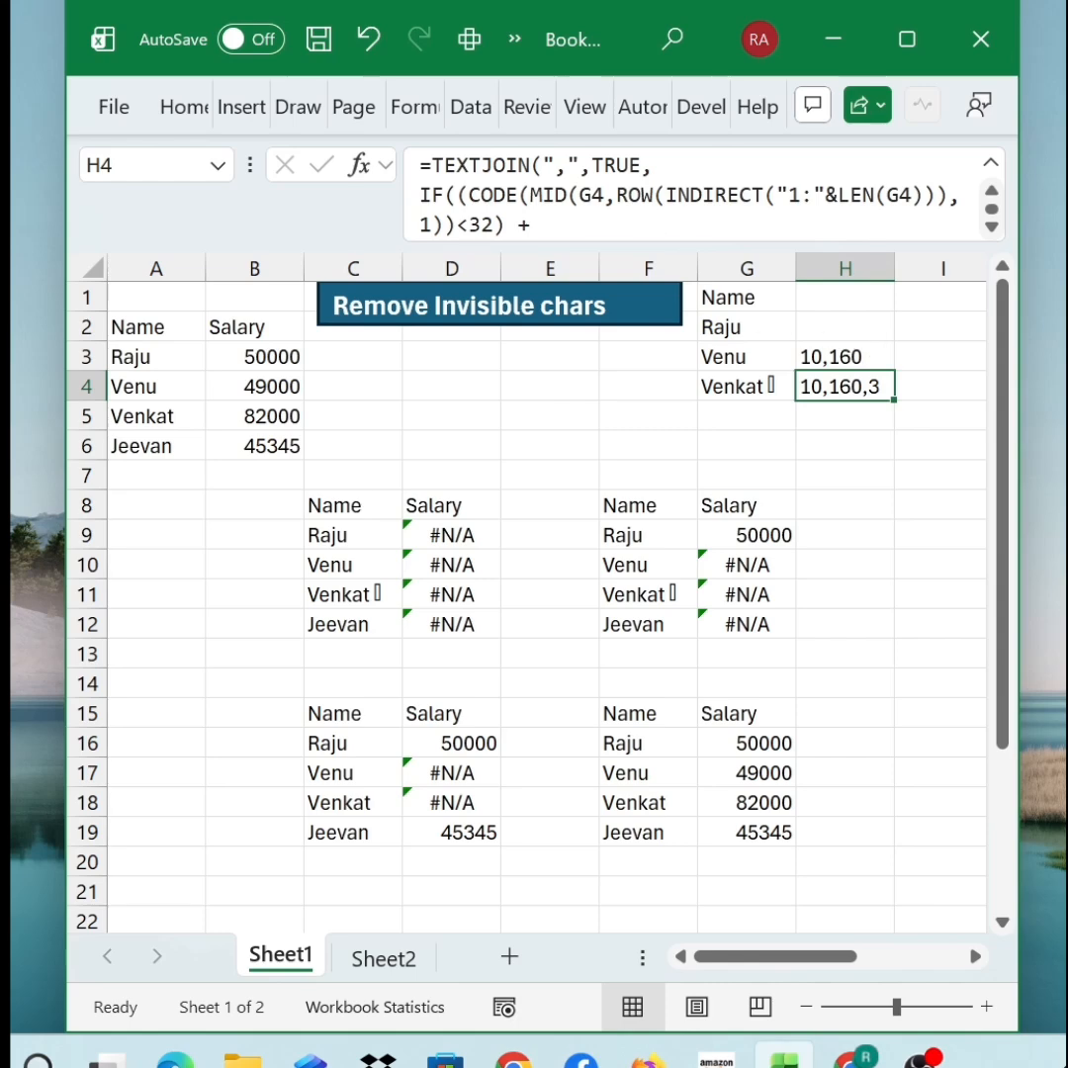